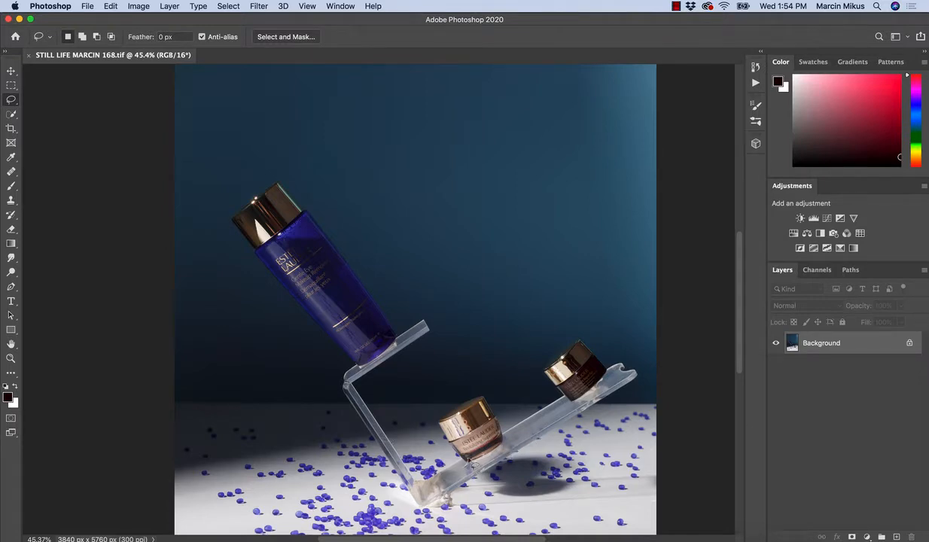
pyautogui.scroll(-3, 439, 443)
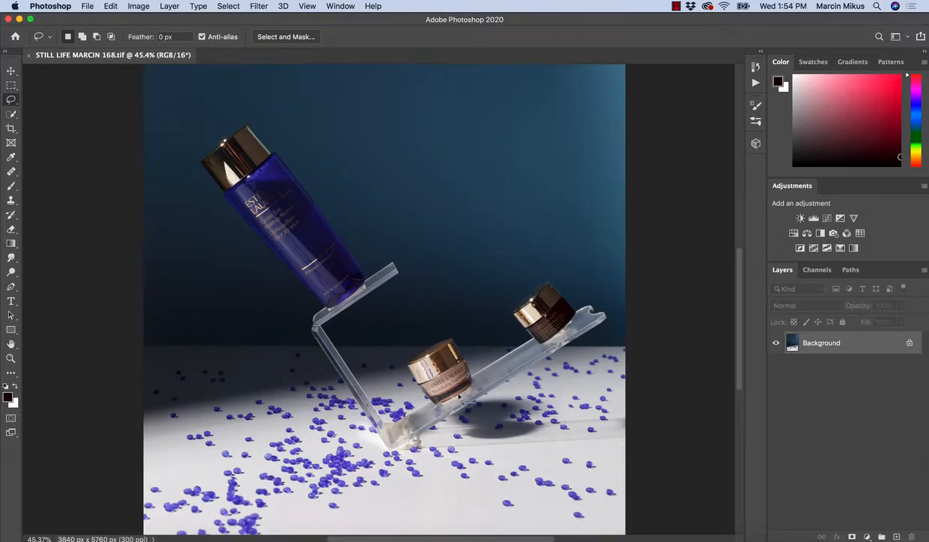
pyautogui.moveTo(366, 305); pyautogui.dragTo(406, 361)
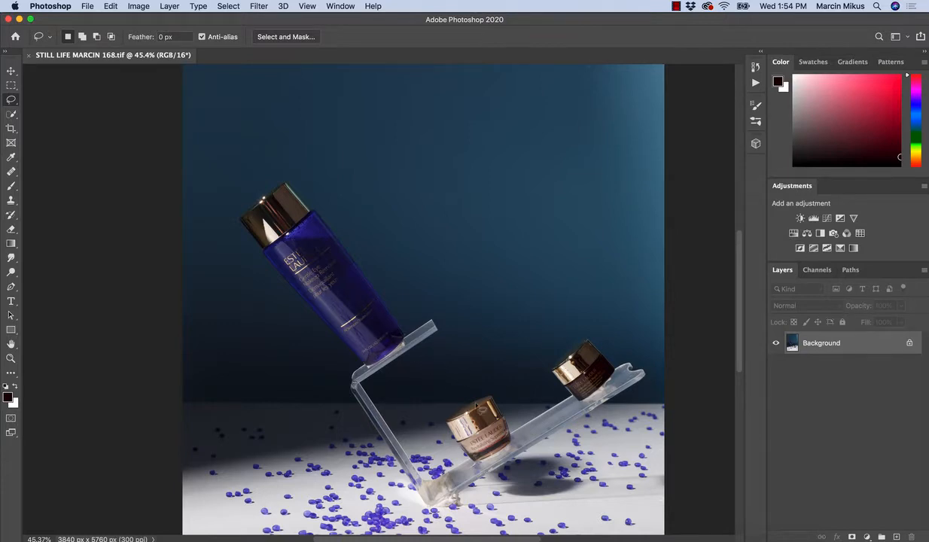
pyautogui.moveTo(302, 285); pyautogui.dragTo(309, 280)
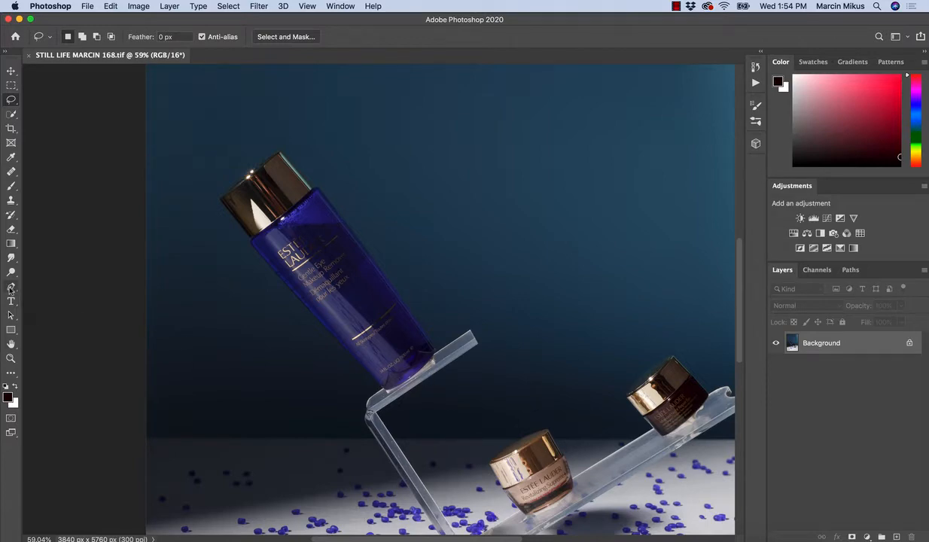
# - Start a Pen tool path at the upper-left corner of the blue bottle's cap and run it down the cap's left edge
pyautogui.click(12, 289)
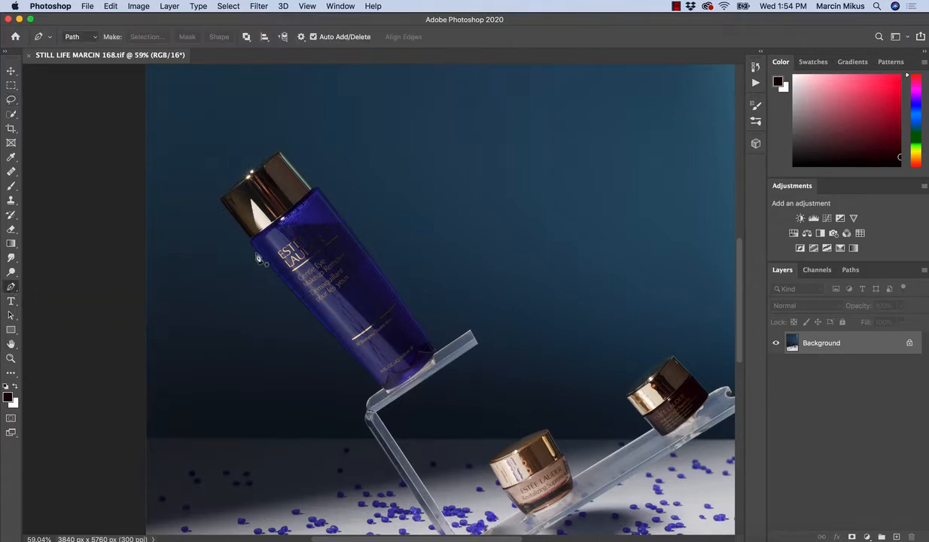
pyautogui.press('z')
pyautogui.moveTo(283, 227); pyautogui.dragTo(307, 230)
pyautogui.press('p')
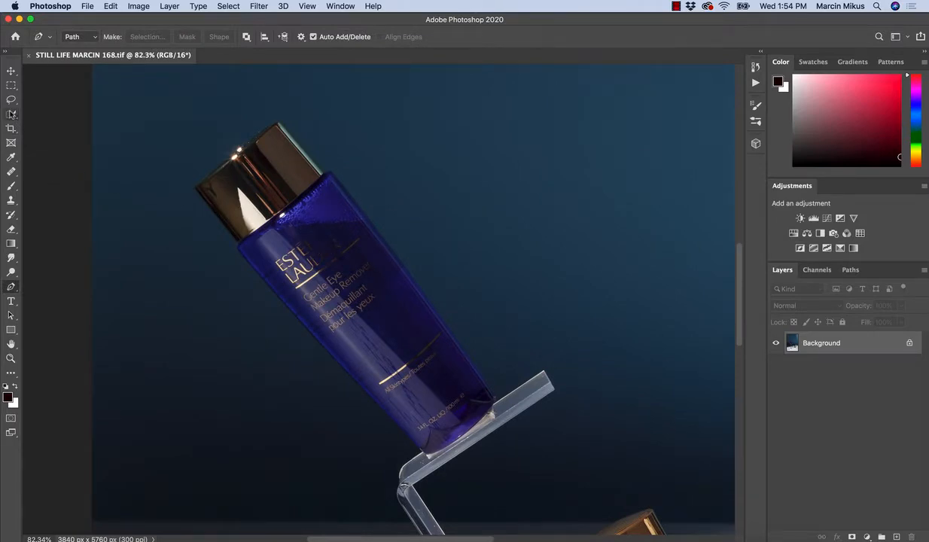
pyautogui.moveTo(370, 226); pyautogui.dragTo(429, 283)
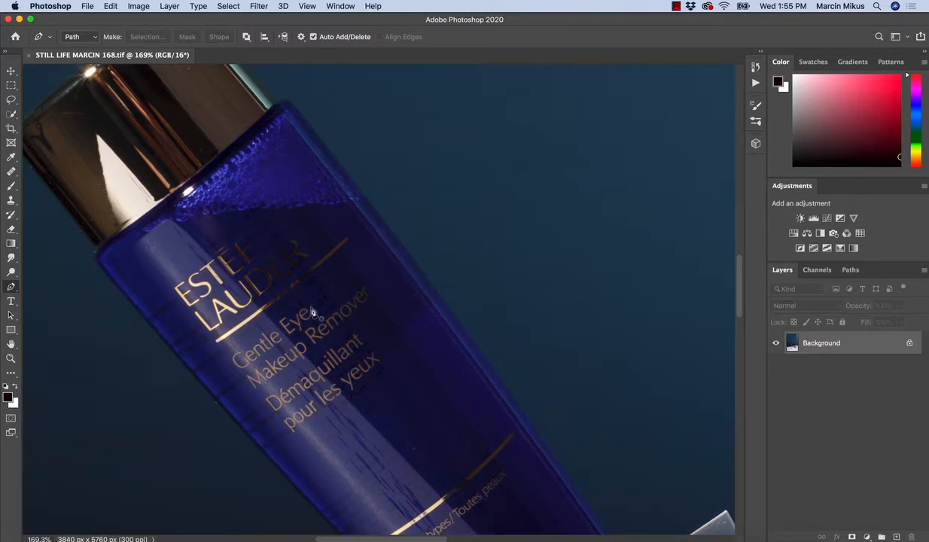
pyautogui.hscroll(-5, 332, 336)
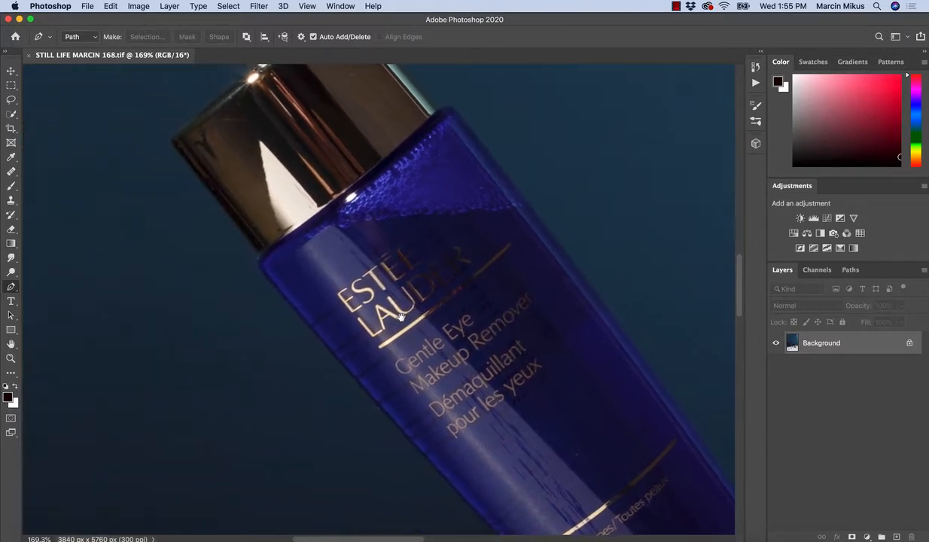
pyautogui.hscroll(-3, 400, 316)
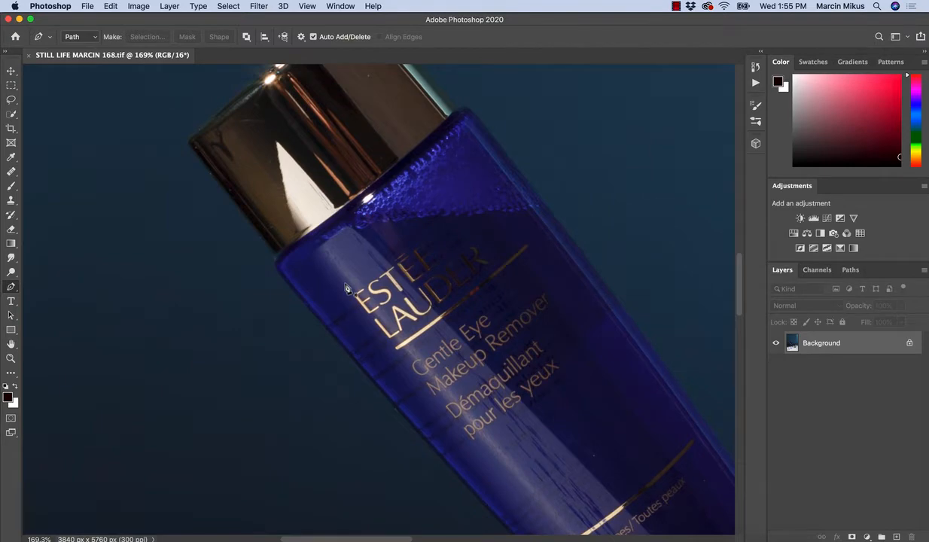
pyautogui.hscroll(-4, 332, 262)
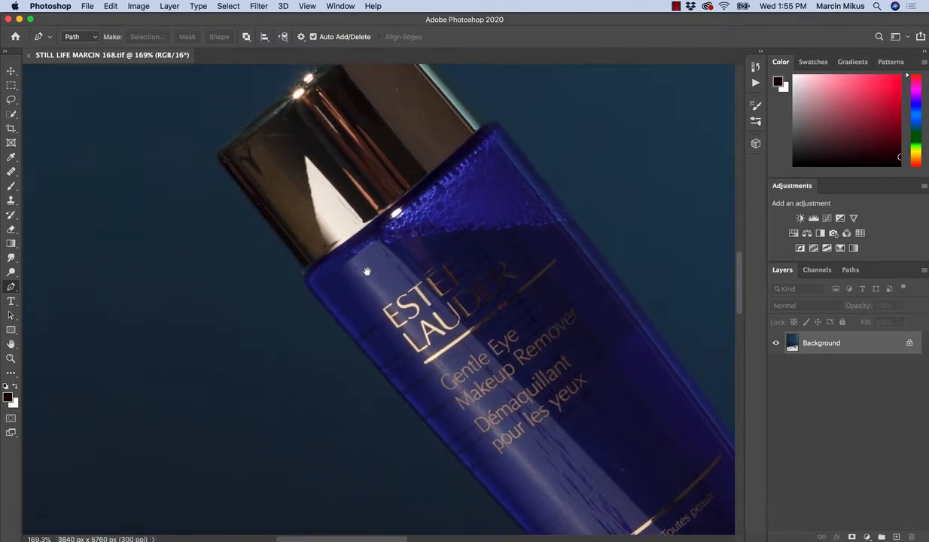
pyautogui.click(223, 165)
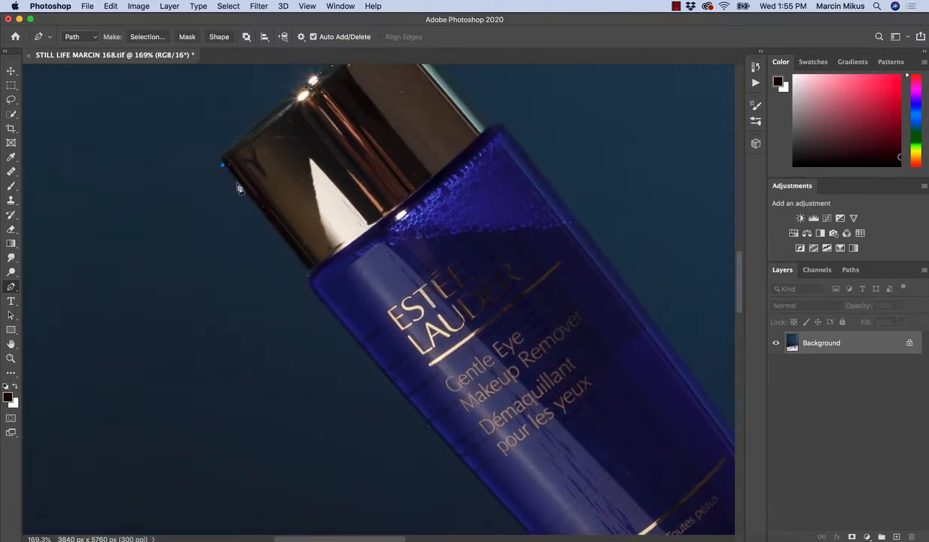
pyautogui.click(305, 271)
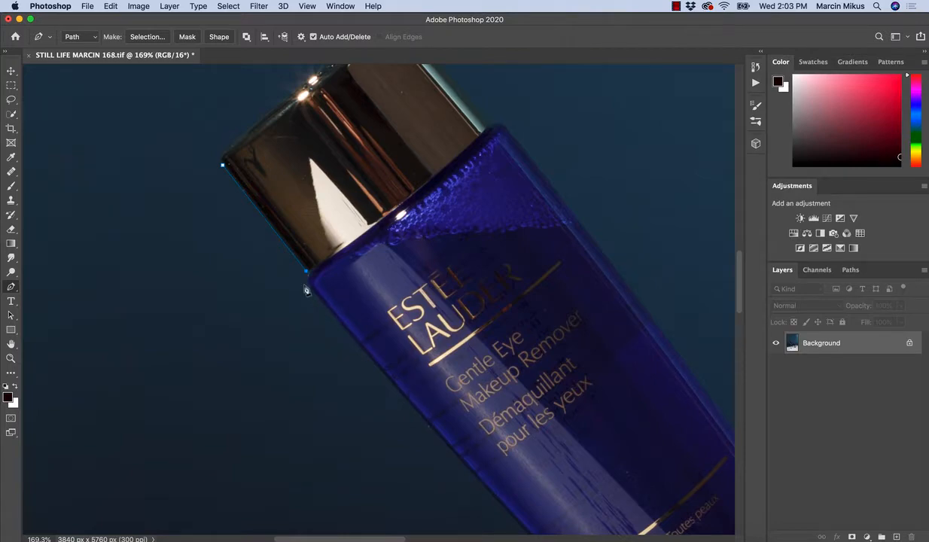
# - Continue the path around the bottle's left shoulder and onto the upper part of its left side
pyautogui.keyDown('super'); pyautogui.click(305, 277); pyautogui.keyUp('super')
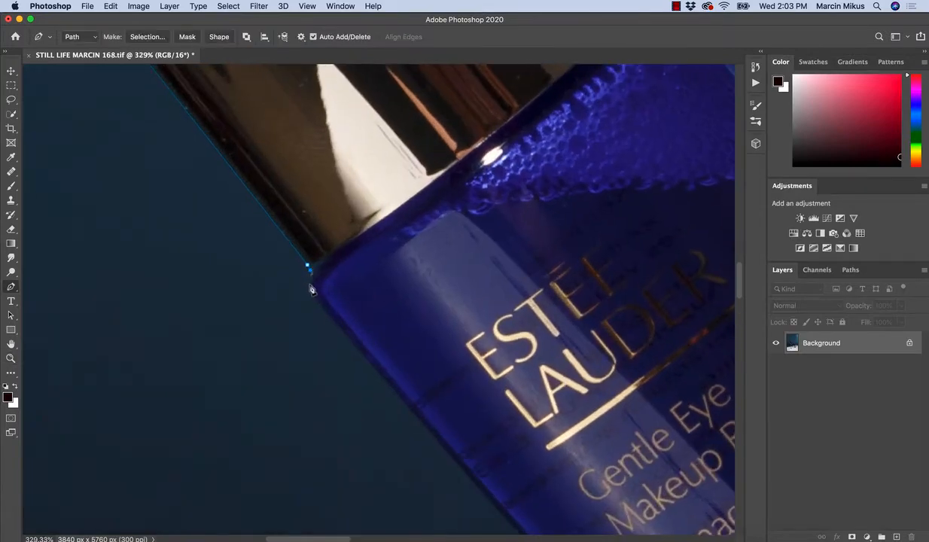
pyautogui.click(309, 284)
pyautogui.moveTo(372, 419); pyautogui.dragTo(253, 307)
pyautogui.click(361, 383)
pyautogui.moveTo(392, 408); pyautogui.dragTo(343, 407)
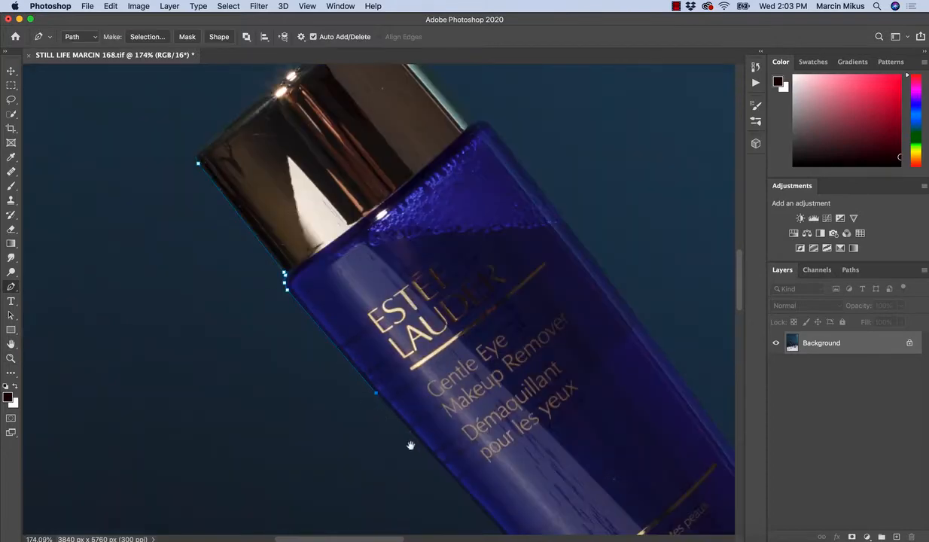
# - Extend the path down the bottle's left side to just above the base
pyautogui.moveTo(411, 443); pyautogui.dragTo(231, 280)
pyautogui.moveTo(301, 380); pyautogui.dragTo(195, 177)
pyautogui.click(358, 390)
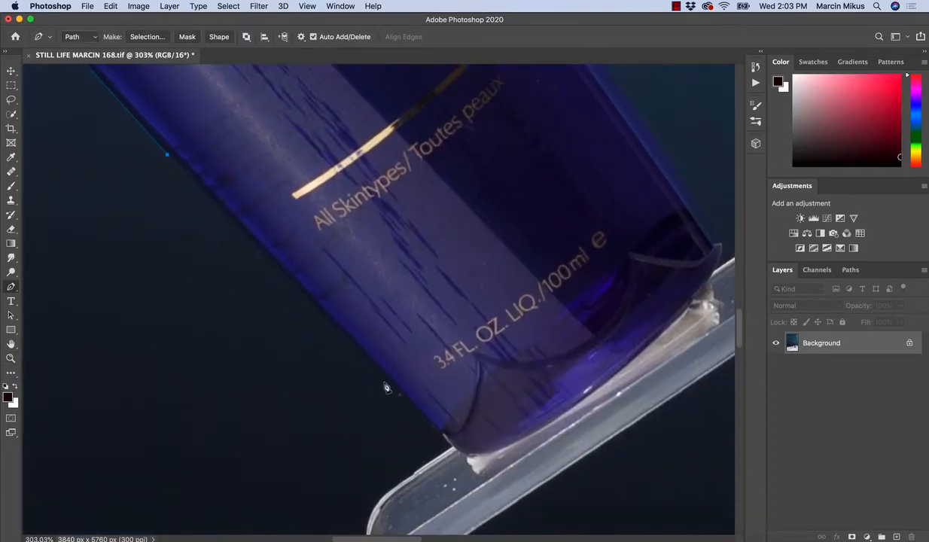
pyautogui.click(384, 380)
pyautogui.moveTo(392, 415); pyautogui.dragTo(316, 354)
pyautogui.moveTo(340, 369); pyautogui.dragTo(382, 375)
pyautogui.click(382, 369)
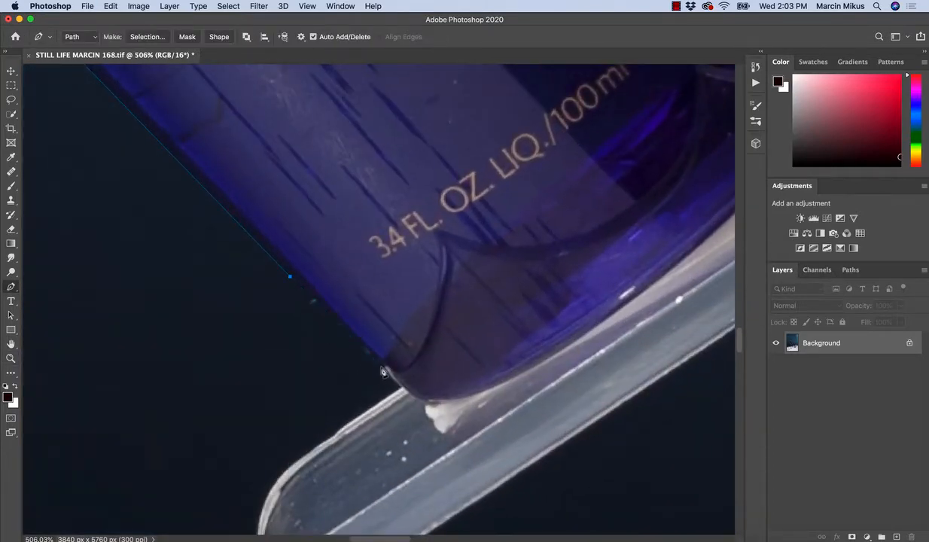
# - Trace the path around the bottle's lower-left corner and along its curved base above the acrylic stand
pyautogui.click(383, 369)
pyautogui.click(397, 381)
pyautogui.click(415, 396)
pyautogui.moveTo(530, 339); pyautogui.dragTo(398, 382)
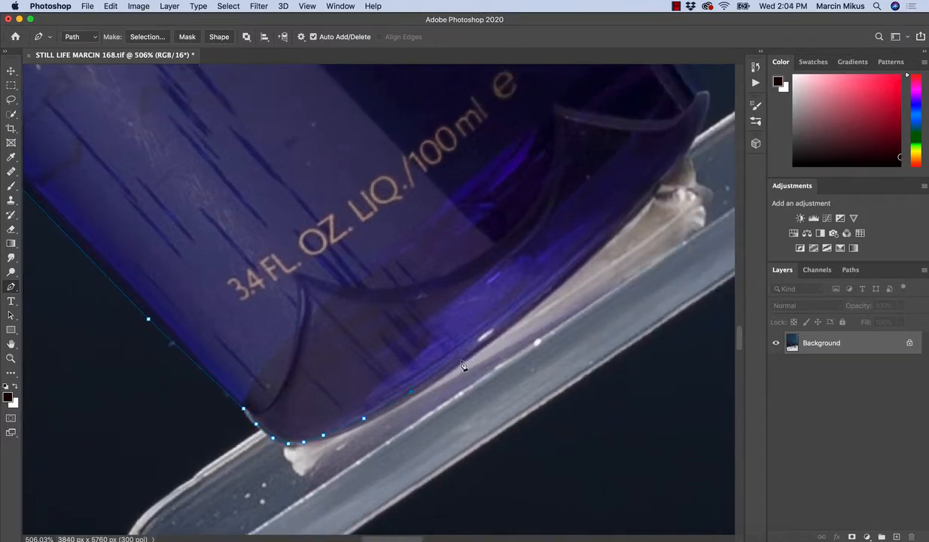
pyautogui.click(634, 216)
pyautogui.moveTo(649, 200); pyautogui.dragTo(568, 304)
pyautogui.click(582, 285)
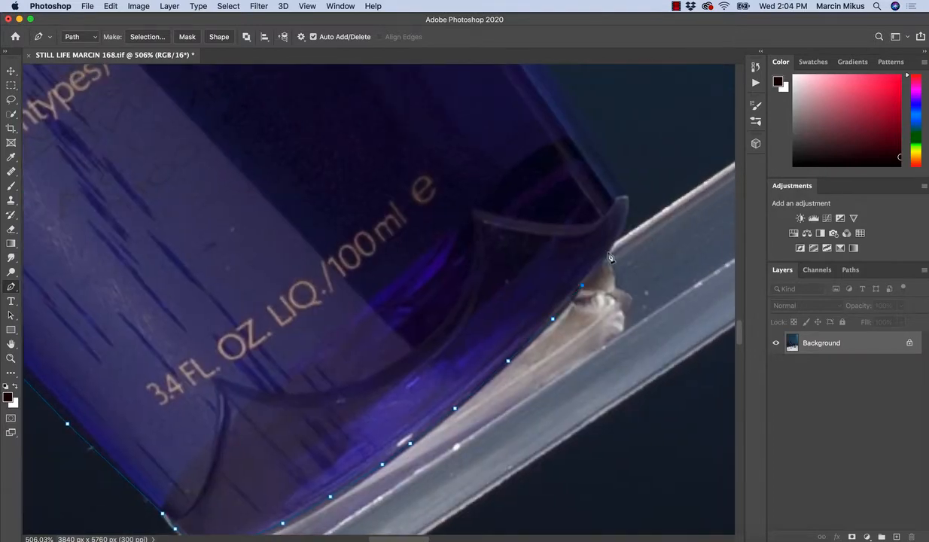
# - Carry the path around the bottle's lower-right corner with closely spaced anchor points
pyautogui.click(623, 227)
pyautogui.click(628, 205)
pyautogui.moveTo(613, 200); pyautogui.dragTo(537, 329)
pyautogui.click(552, 324)
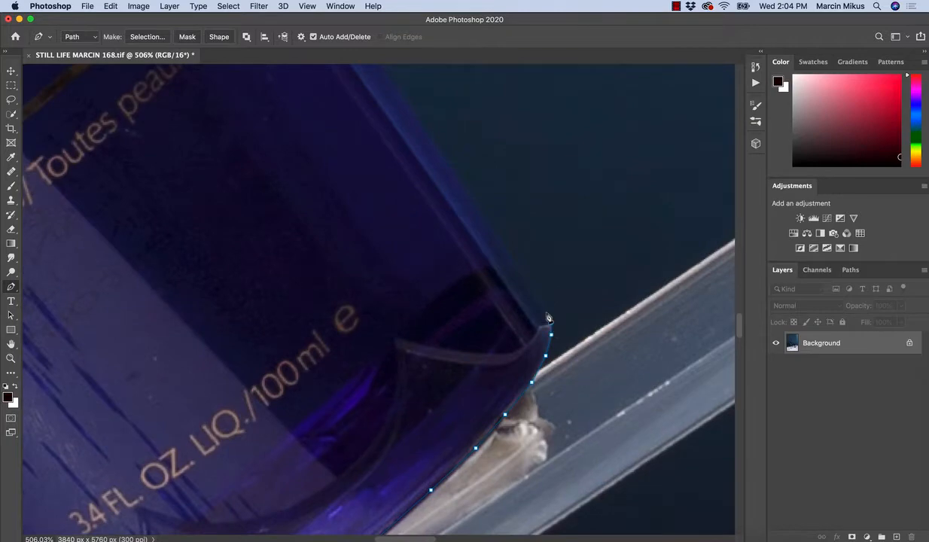
pyautogui.click(546, 308)
# - Run the path up the long right side of the bottle toward the shoulder
pyautogui.moveTo(482, 254); pyautogui.dragTo(519, 315)
pyautogui.click(464, 189)
pyautogui.moveTo(396, 167); pyautogui.dragTo(561, 436)
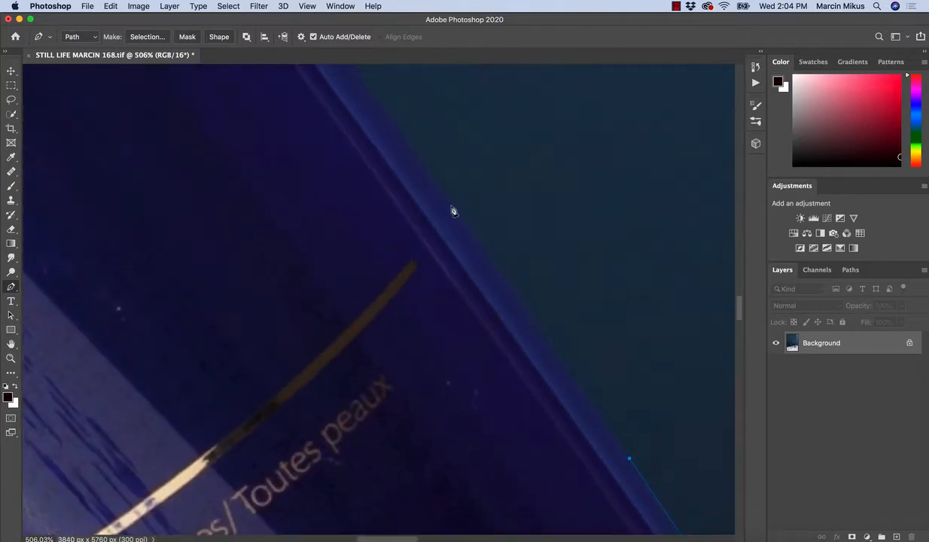
pyautogui.moveTo(399, 160); pyautogui.dragTo(557, 437)
pyautogui.click(416, 217)
pyautogui.moveTo(324, 129); pyautogui.dragTo(576, 519)
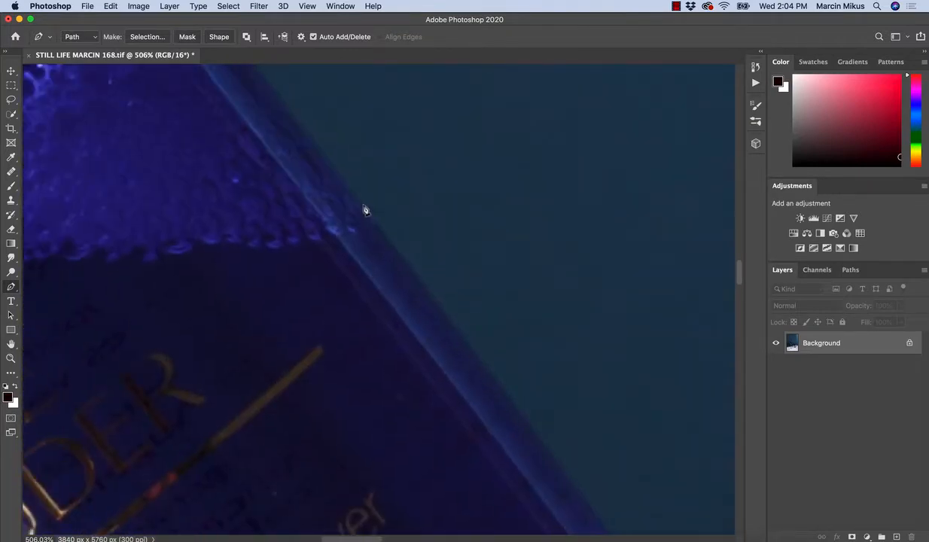
pyautogui.moveTo(323, 177); pyautogui.dragTo(526, 462)
# - Round the bottle's right shoulder with short path segments up to the base of the cap
pyautogui.click(369, 235)
pyautogui.click(354, 222)
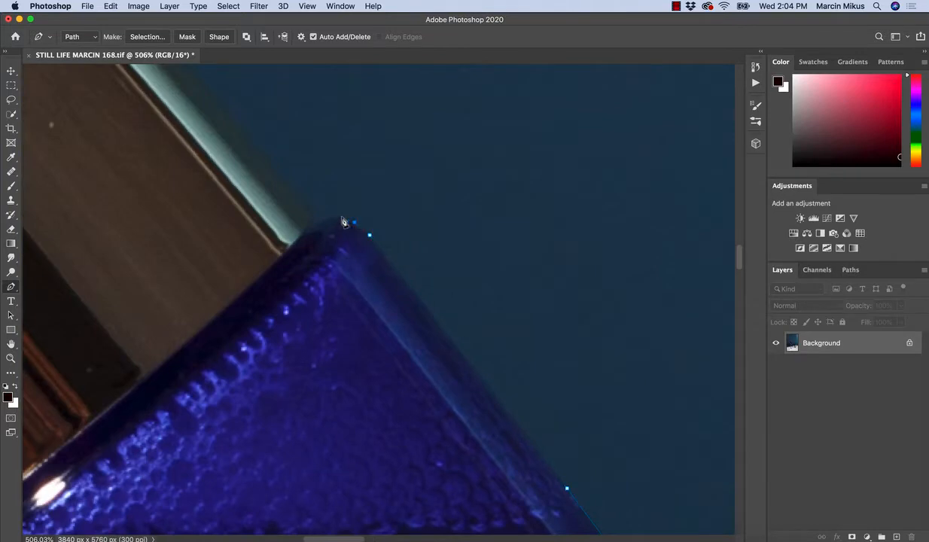
pyautogui.click(335, 217)
pyautogui.click(322, 220)
pyautogui.click(315, 216)
# - Extend the path up the cap's right edge, around its upper-right corner and onto the top edge
pyautogui.moveTo(248, 170); pyautogui.dragTo(320, 299)
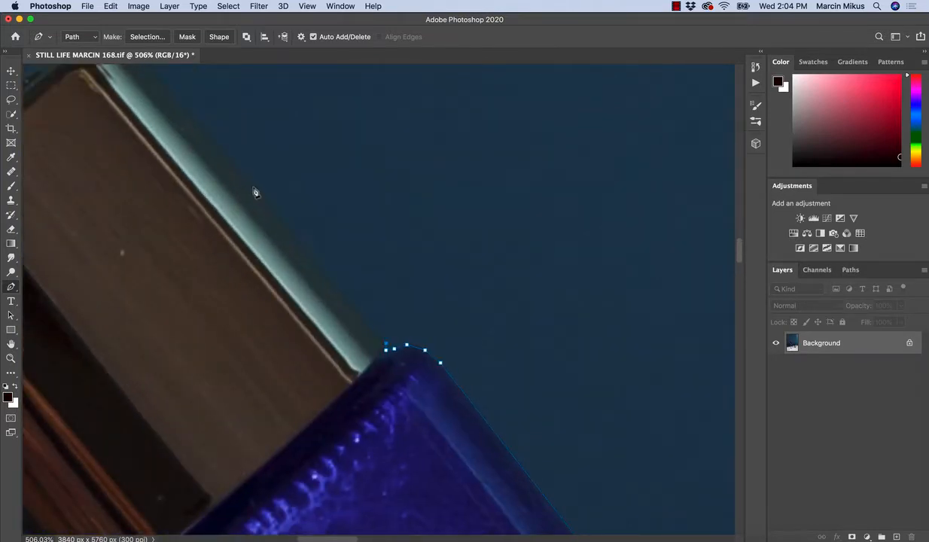
pyautogui.moveTo(184, 152); pyautogui.dragTo(253, 259)
pyautogui.click(258, 245)
pyautogui.click(215, 246)
pyautogui.moveTo(214, 327); pyautogui.dragTo(386, 227)
pyautogui.click(320, 196)
pyautogui.click(265, 237)
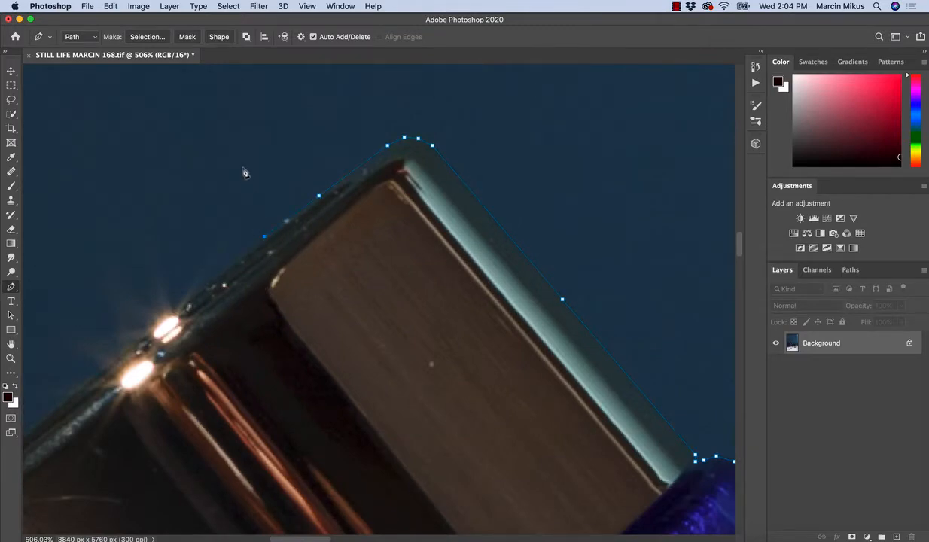
# - Route the path loosely outside the bright highlights on the cap's top edge and back to the edge near the left corner
pyautogui.click(240, 164)
pyautogui.moveTo(113, 121); pyautogui.dragTo(253, 214)
pyautogui.click(201, 187)
pyautogui.moveTo(146, 448); pyautogui.dragTo(236, 207)
pyautogui.click(267, 101)
pyautogui.click(230, 305)
pyautogui.click(156, 365)
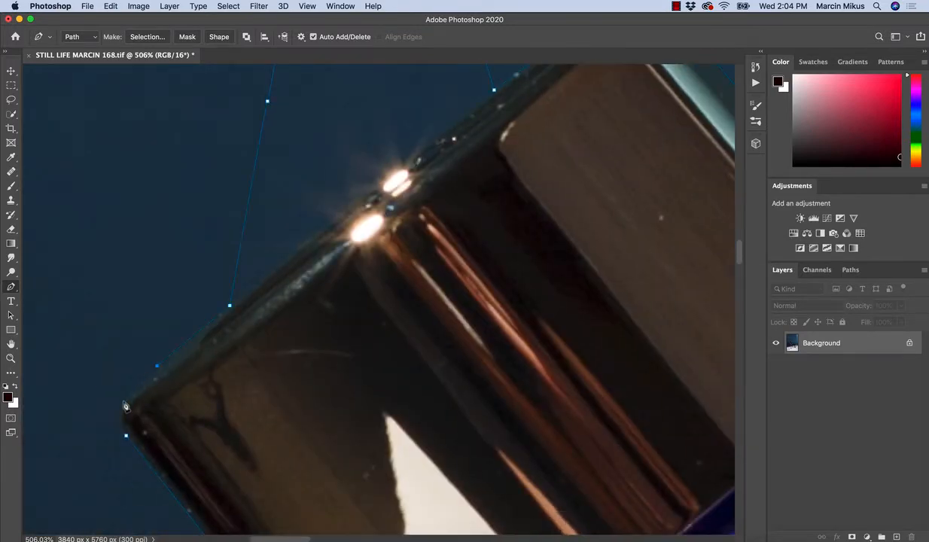
# - Round the cap's upper-left corner and close the bottle path at its starting anchor point
pyautogui.click(124, 401)
pyautogui.click(120, 422)
pyautogui.click(126, 435)
# - Convert the bottle path into a new anti-aliased selection with a feather radius of 1 pixel
pyautogui.moveTo(247, 346); pyautogui.dragTo(181, 369)
pyautogui.moveTo(243, 472); pyautogui.dragTo(254, 320)
pyautogui.rightClick(254, 322)
pyautogui.click(288, 371)
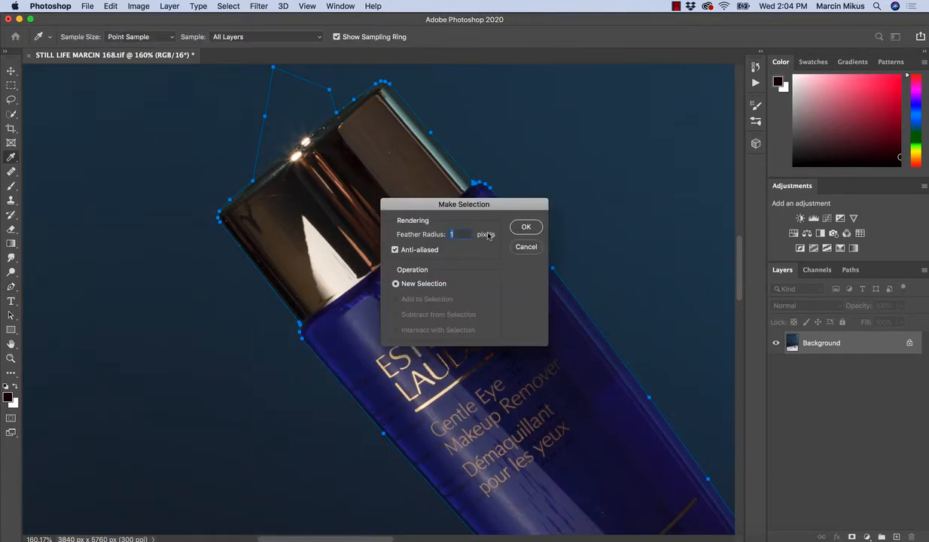
pyautogui.click(527, 227)
# - Copy the selected bottle from the Background onto its own new layer
pyautogui.moveTo(458, 354); pyautogui.dragTo(38, 128)
pyautogui.rightClick(343, 257)
pyautogui.click(12, 100)
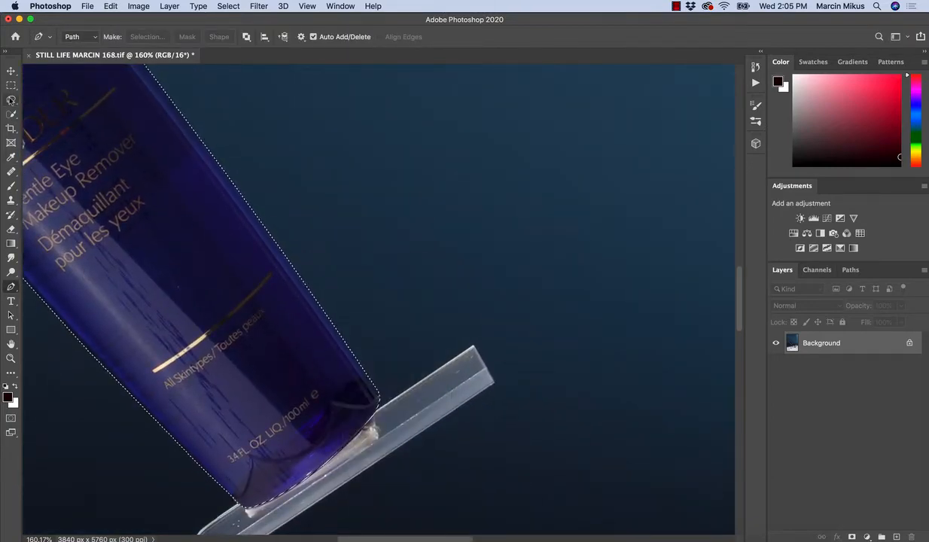
pyautogui.click(12, 100)
pyautogui.rightClick(289, 200)
pyautogui.click(332, 277)
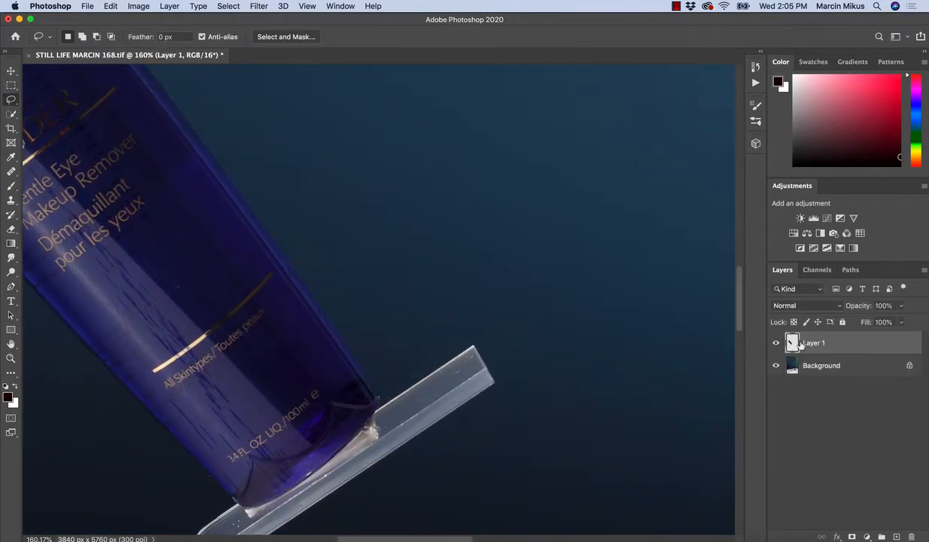
# - Rename the bottle layer as 1
pyautogui.doubleClick(816, 343)
pyautogui.write('1')
pyautogui.press('Return')
# - Make the Background layer active and start a Pen tool path down the left edge of the pink cream jar's lid
pyautogui.moveTo(662, 512); pyautogui.dragTo(482, 113)
pyautogui.moveTo(301, 241); pyautogui.dragTo(498, 298)
pyautogui.click(819, 366)
pyautogui.click(187, 209)
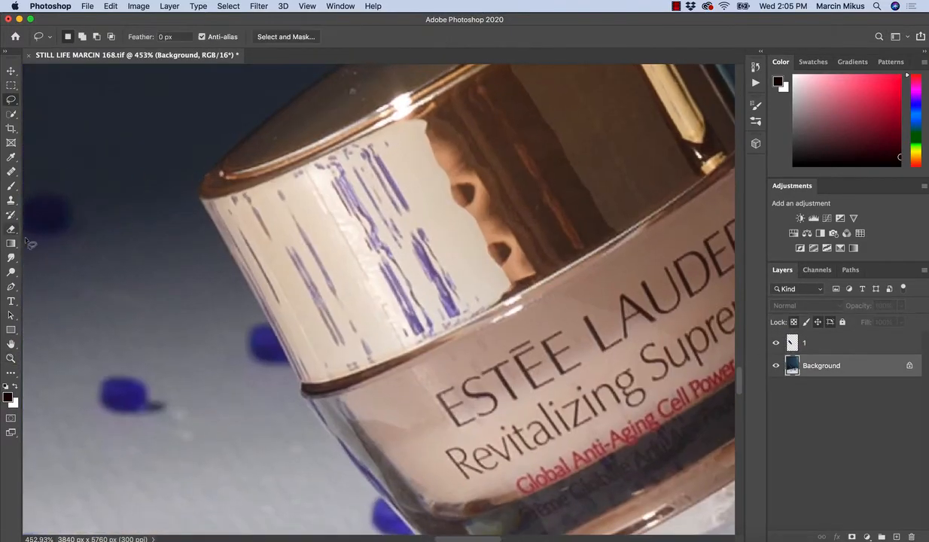
pyautogui.press('p')
pyautogui.click(200, 200)
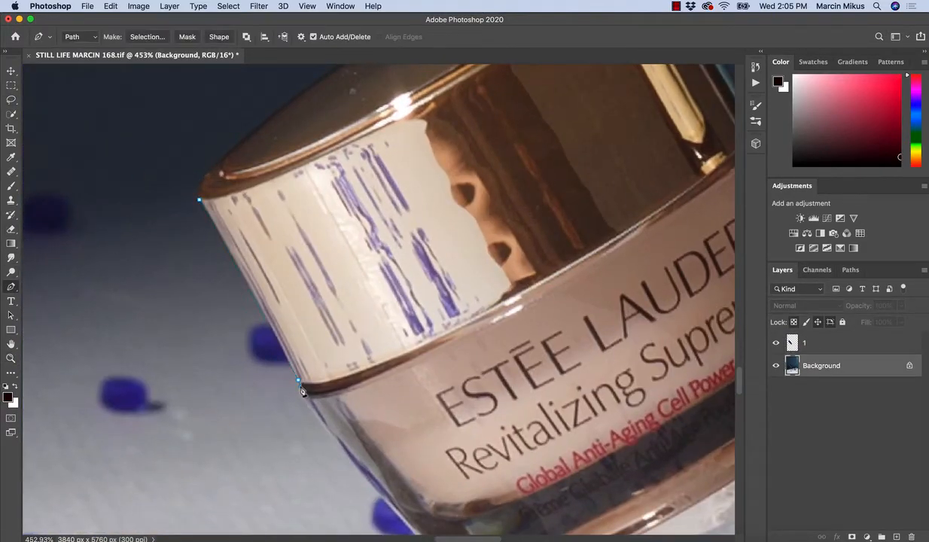
# - Continue the path past the lid's rim and down the left side of the jar's glass body
pyautogui.moveTo(301, 444); pyautogui.dragTo(212, 305)
pyautogui.moveTo(212, 305); pyautogui.dragTo(264, 305)
pyautogui.click(270, 306)
pyautogui.moveTo(284, 343); pyautogui.dragTo(183, 251)
pyautogui.click(225, 284)
pyautogui.moveTo(281, 384); pyautogui.dragTo(235, 353)
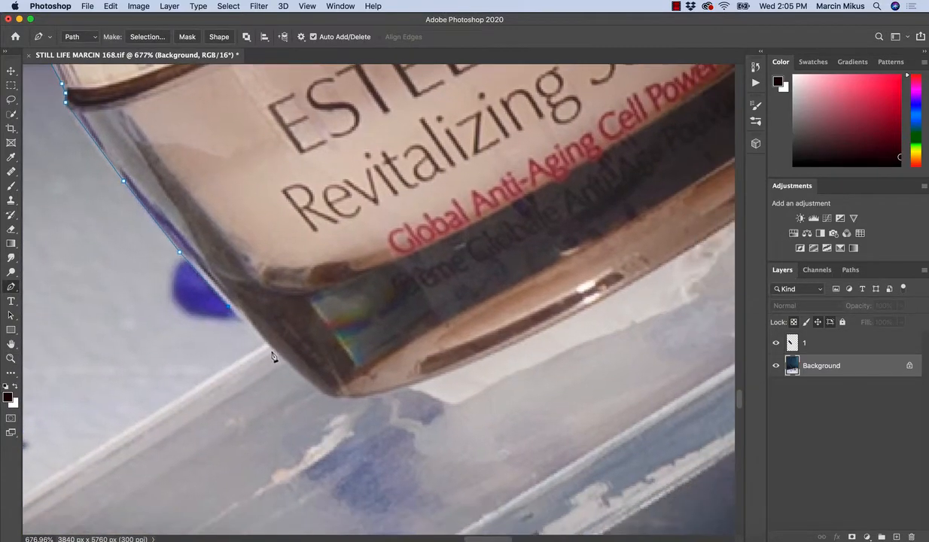
# - Trace the path around the jar's lower-left corner and onto its curved base
pyautogui.click(273, 351)
pyautogui.moveTo(430, 385); pyautogui.dragTo(397, 384)
pyautogui.click(398, 377)
pyautogui.click(489, 336)
# - Extend the path along the rest of the jar's base toward the lower-right corner
pyautogui.moveTo(595, 307); pyautogui.dragTo(400, 354)
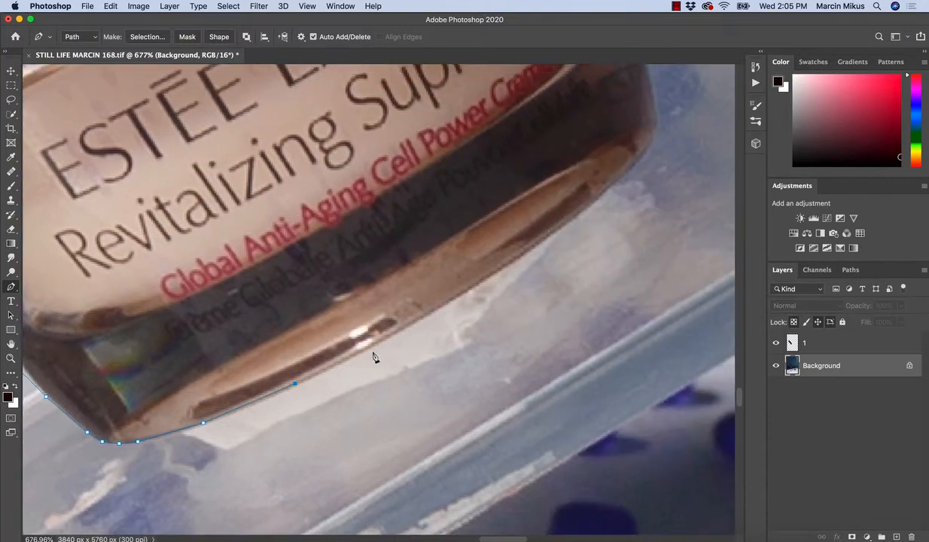
pyautogui.click(372, 345)
pyautogui.click(452, 300)
pyautogui.moveTo(523, 260); pyautogui.dragTo(457, 317)
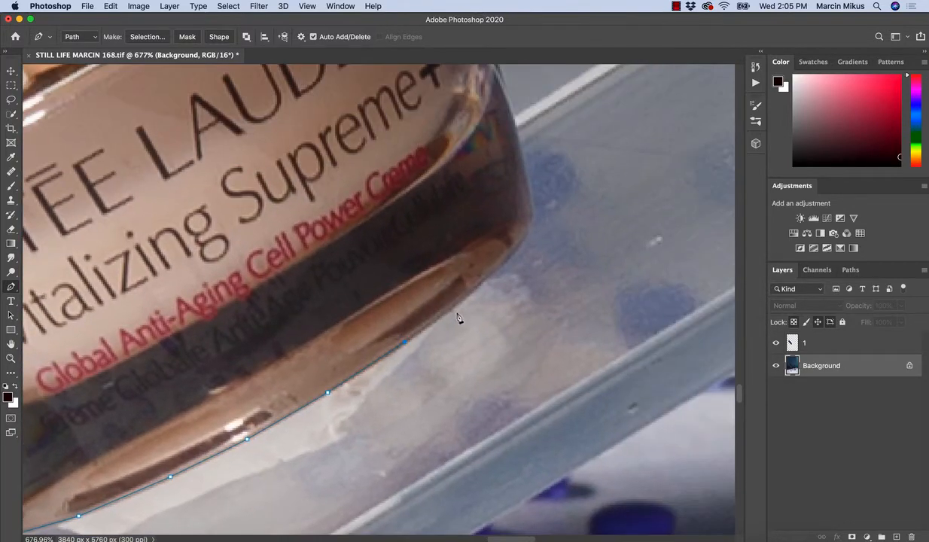
# - Carry the path around the jar's lower-right corner and up the right side of the glass
pyautogui.click(536, 217)
pyautogui.moveTo(487, 184); pyautogui.dragTo(480, 258)
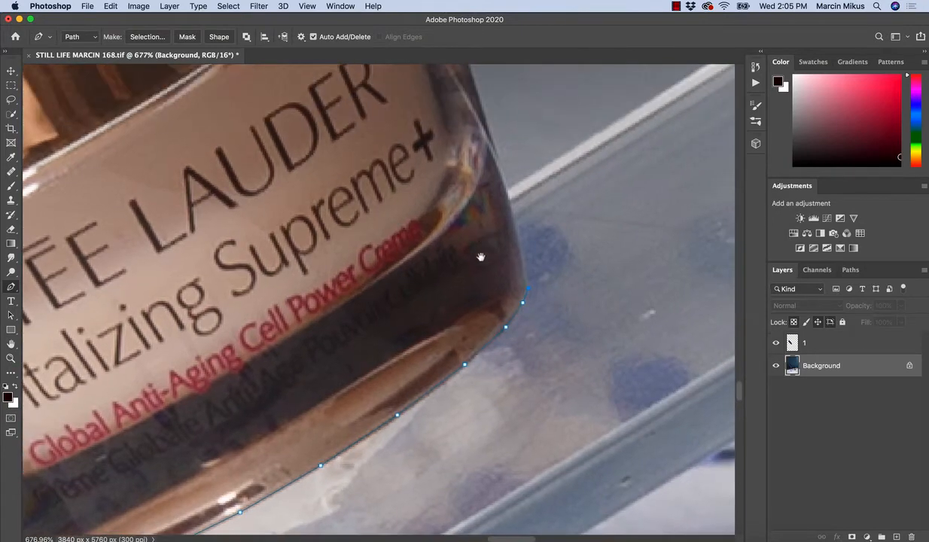
pyautogui.click(495, 148)
pyautogui.moveTo(458, 69); pyautogui.dragTo(452, 341)
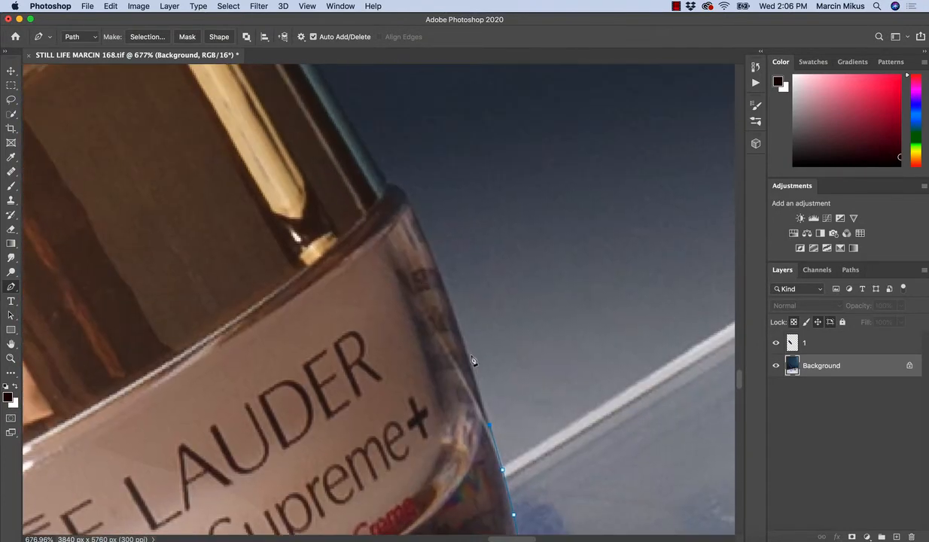
pyautogui.click(467, 346)
# - Continue the path up the jar's right side, past the rim and along the lid's right edge to its upper corner
pyautogui.click(389, 181)
pyautogui.moveTo(303, 157); pyautogui.dragTo(331, 275)
pyautogui.click(357, 223)
pyautogui.click(292, 185)
pyautogui.click(283, 181)
pyautogui.click(266, 177)
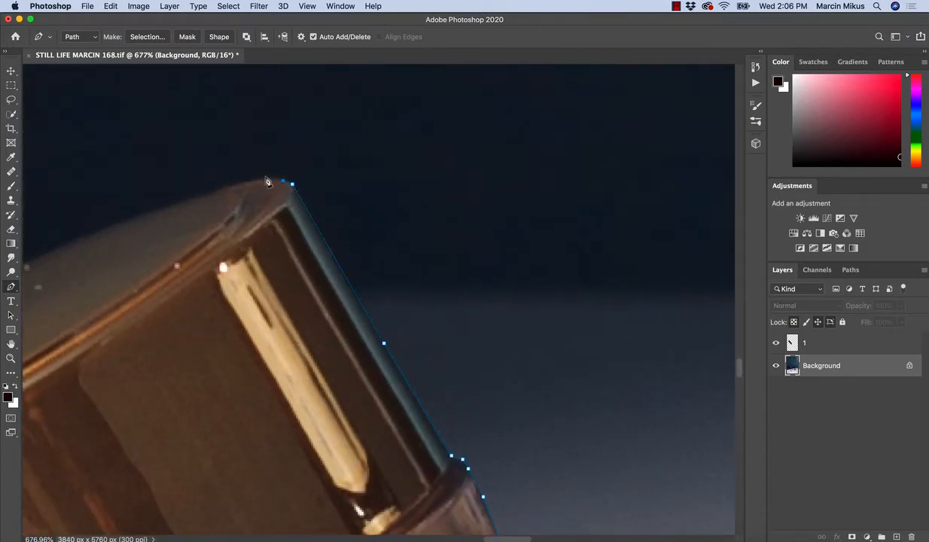
# - Extend the path along the curved upper edge of the jar's gold lid toward its left corner
pyautogui.click(247, 180)
pyautogui.moveTo(143, 222); pyautogui.dragTo(277, 230)
pyautogui.click(255, 229)
pyautogui.moveTo(175, 285); pyautogui.dragTo(369, 180)
pyautogui.click(330, 172)
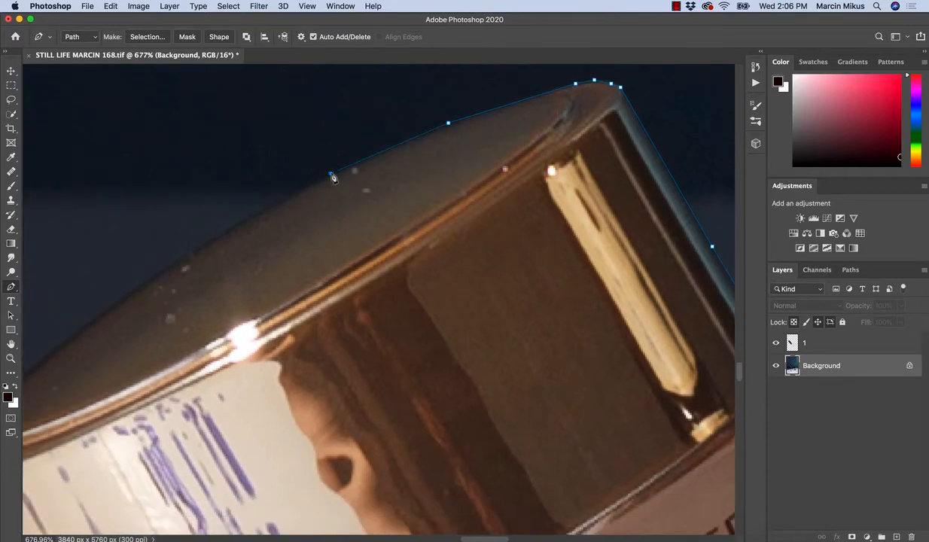
pyautogui.click(286, 195)
pyautogui.moveTo(172, 264); pyautogui.dragTo(286, 208)
pyautogui.click(285, 205)
pyautogui.click(233, 240)
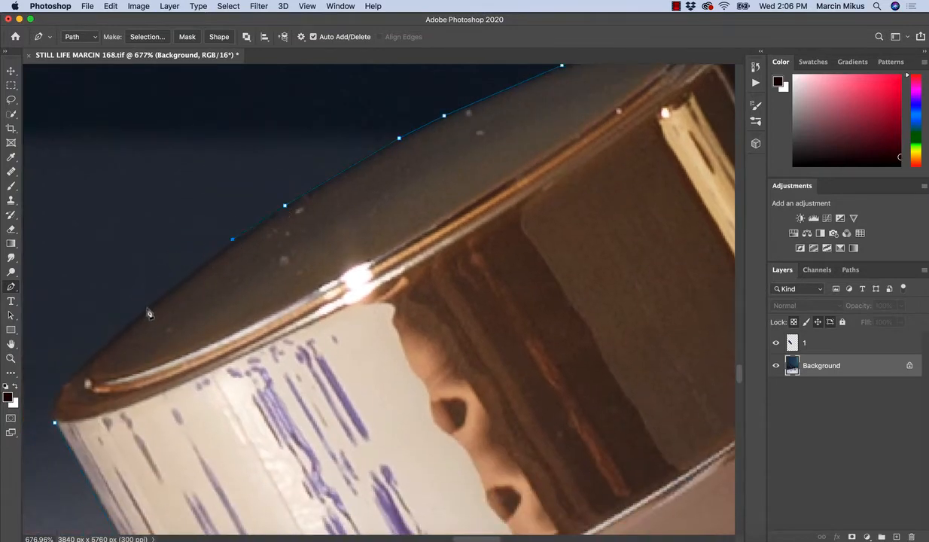
# - Close the path at the lid's left corner and turn it into a selection of the Revitalizing Supreme+ jar
pyautogui.click(146, 307)
pyautogui.click(103, 343)
pyautogui.click(66, 382)
pyautogui.click(57, 399)
pyautogui.click(52, 412)
pyautogui.click(55, 423)
pyautogui.moveTo(138, 370); pyautogui.dragTo(60, 372)
pyautogui.moveTo(181, 497); pyautogui.dragTo(181, 361)
pyautogui.rightClick(189, 391)
pyautogui.click(225, 439)
pyautogui.press('Return')
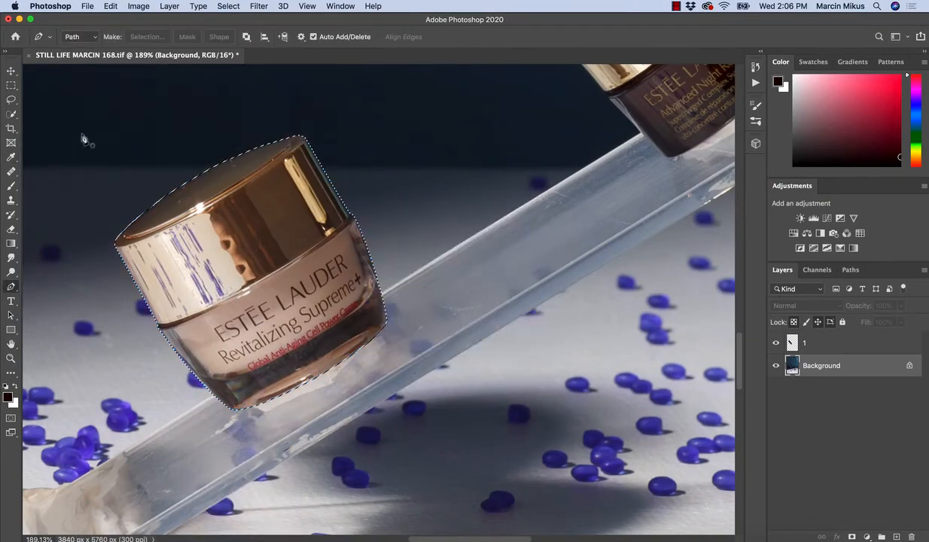
# - Copy the selected jar from the Background onto a new layer and name that layer 2
pyautogui.press('l')
pyautogui.rightClick(113, 155)
pyautogui.press('Escape')
pyautogui.press('super+j')
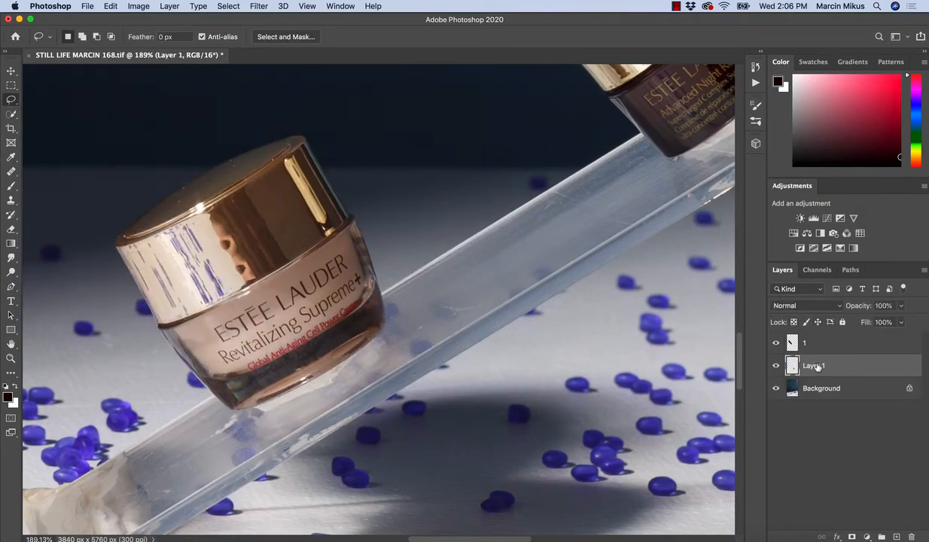
pyautogui.doubleClick(818, 367)
pyautogui.write('2')
pyautogui.press('Return')
# - Start a Pen tool path at the left corner of the Advanced Night Repair Eye jar's lid and trace down the lid's left side
pyautogui.scroll(5, 525, 231)
pyautogui.press('z')
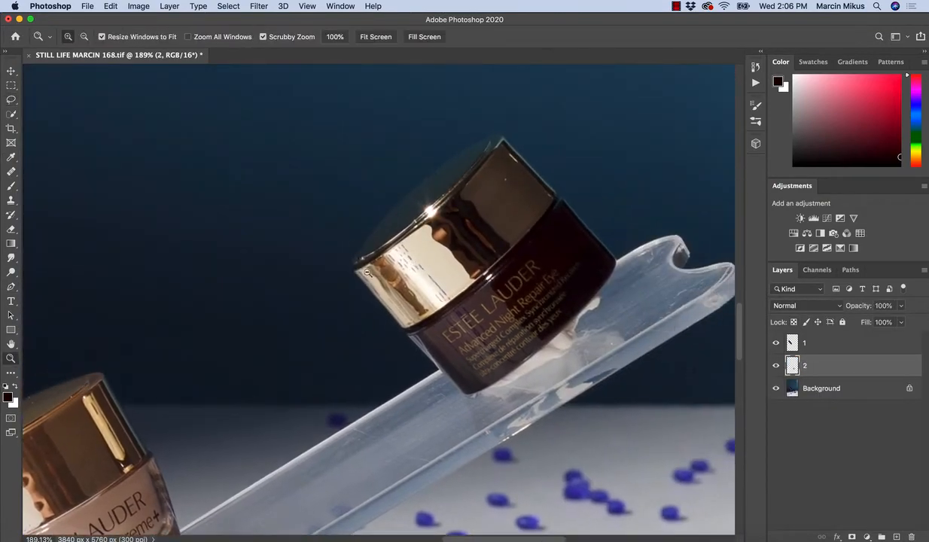
pyautogui.moveTo(368, 273); pyautogui.dragTo(431, 274)
pyautogui.press('p')
pyautogui.click(347, 272)
pyautogui.moveTo(370, 348); pyautogui.dragTo(283, 271)
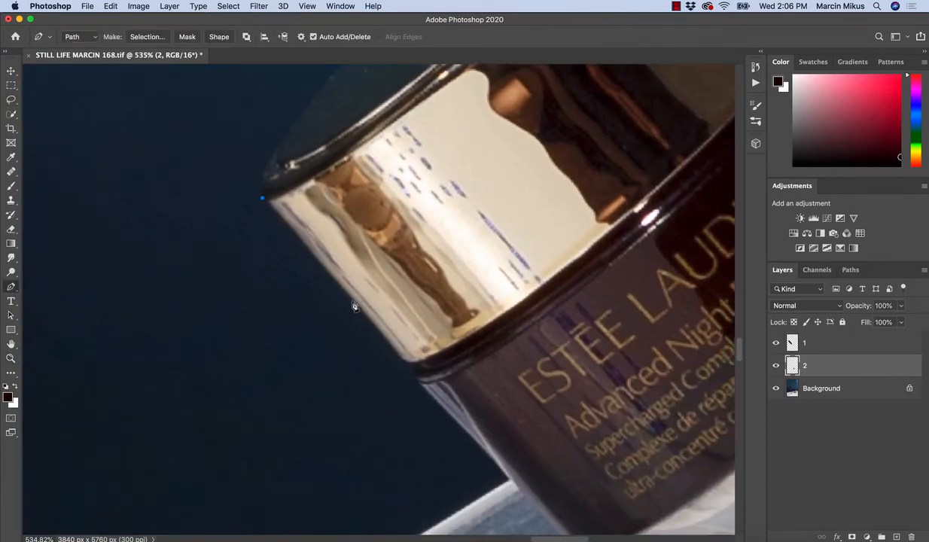
pyautogui.click(353, 301)
pyautogui.moveTo(401, 390); pyautogui.dragTo(416, 336)
pyautogui.click(354, 310)
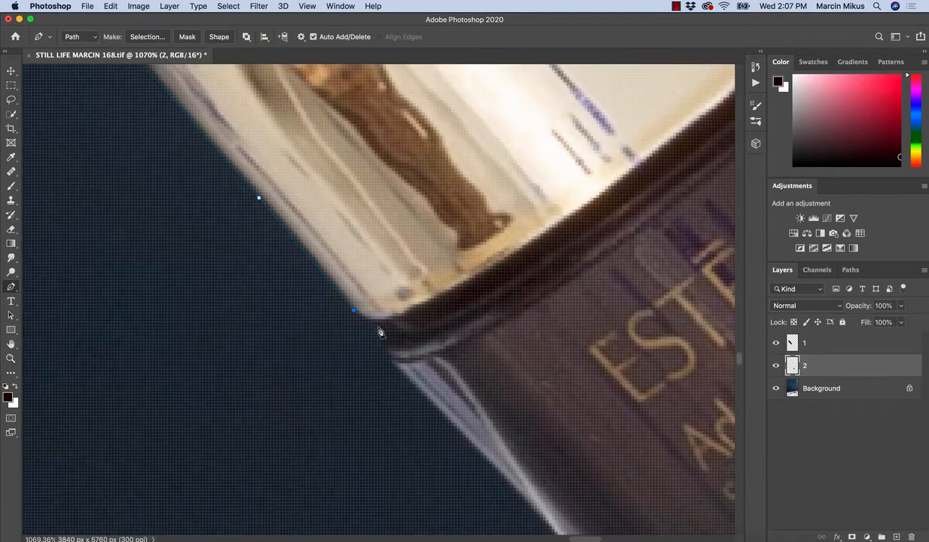
# - Carry the path past the dark jar's rim and down the left side of its body to the lower-left corner
pyautogui.click(378, 327)
pyautogui.click(383, 345)
pyautogui.click(394, 360)
pyautogui.moveTo(403, 387); pyautogui.dragTo(302, 307)
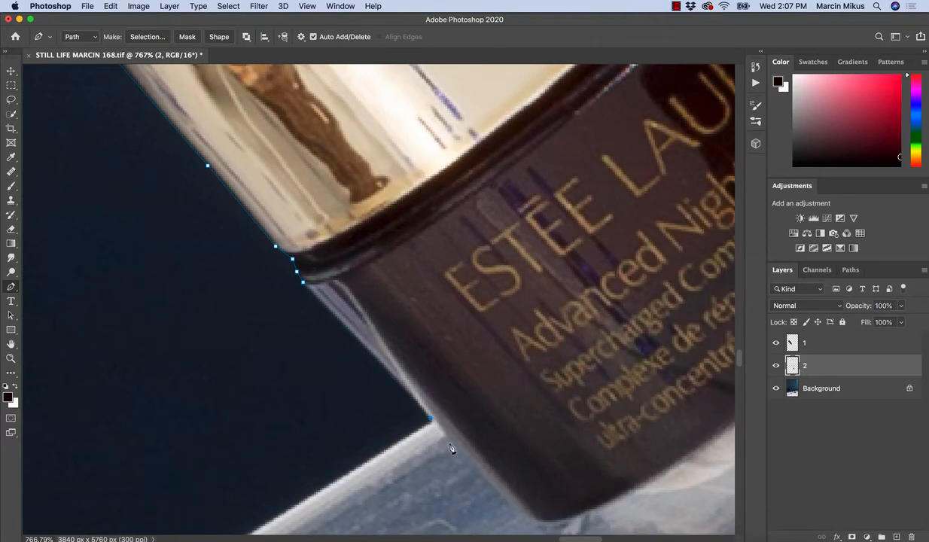
pyautogui.moveTo(492, 488); pyautogui.dragTo(361, 381)
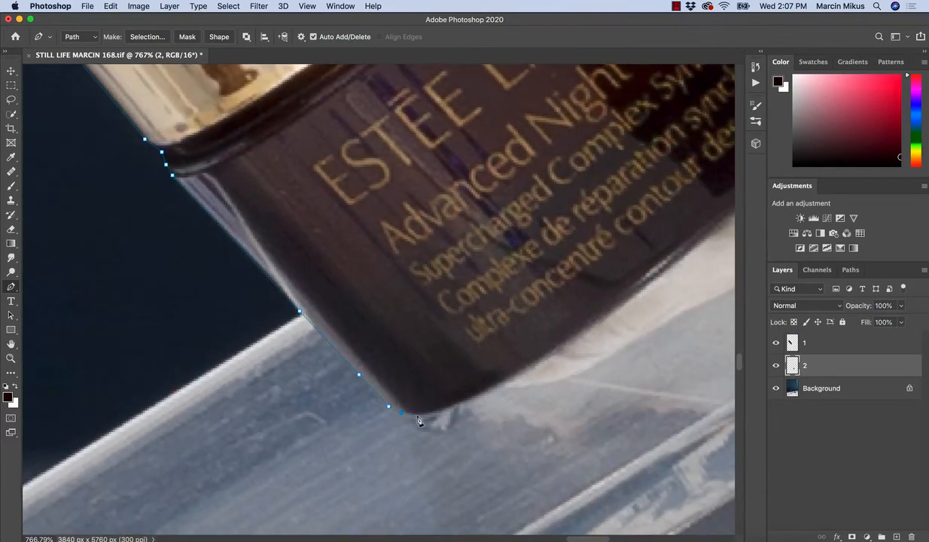
# - Trace the path around the dark jar's lower-left corner and along its base above the white putty
pyautogui.moveTo(562, 338); pyautogui.dragTo(450, 369)
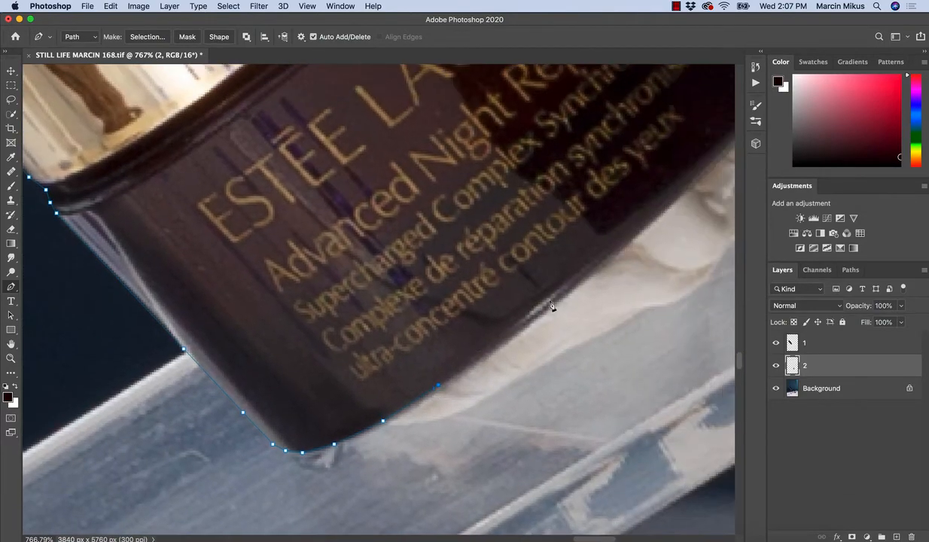
pyautogui.click(552, 302)
pyautogui.moveTo(553, 287); pyautogui.dragTo(401, 427)
pyautogui.click(497, 364)
pyautogui.moveTo(552, 286); pyautogui.dragTo(545, 334)
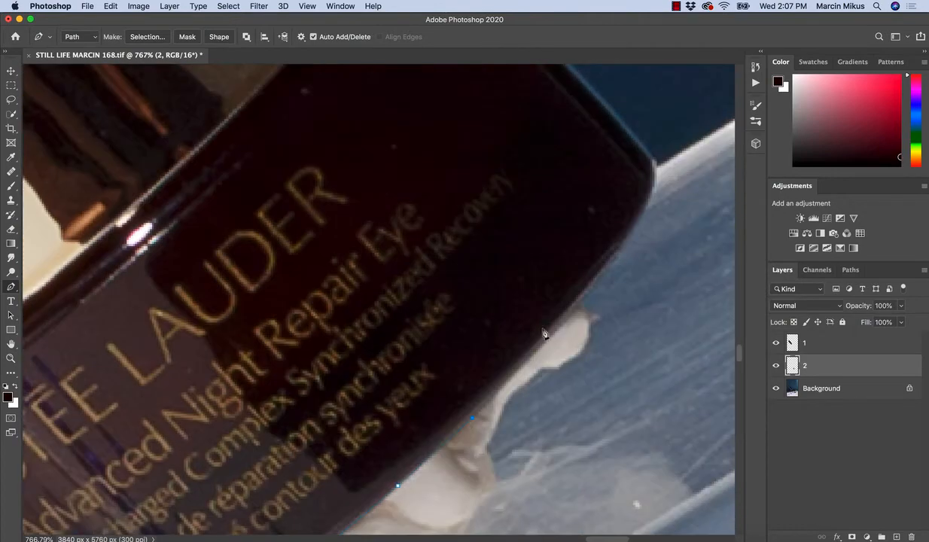
pyautogui.click(575, 304)
# - Continue the path around the dark jar's lower-right corner and up the right side of its body
pyautogui.moveTo(586, 229); pyautogui.dragTo(470, 332)
pyautogui.click(536, 264)
pyautogui.moveTo(457, 178); pyautogui.dragTo(484, 238)
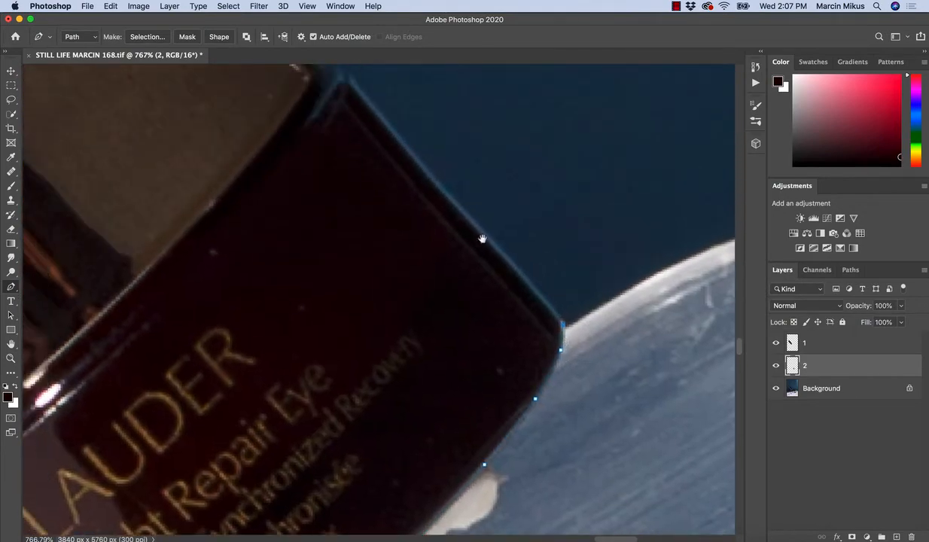
pyautogui.click(476, 227)
pyautogui.click(417, 161)
pyautogui.moveTo(359, 110); pyautogui.dragTo(394, 226)
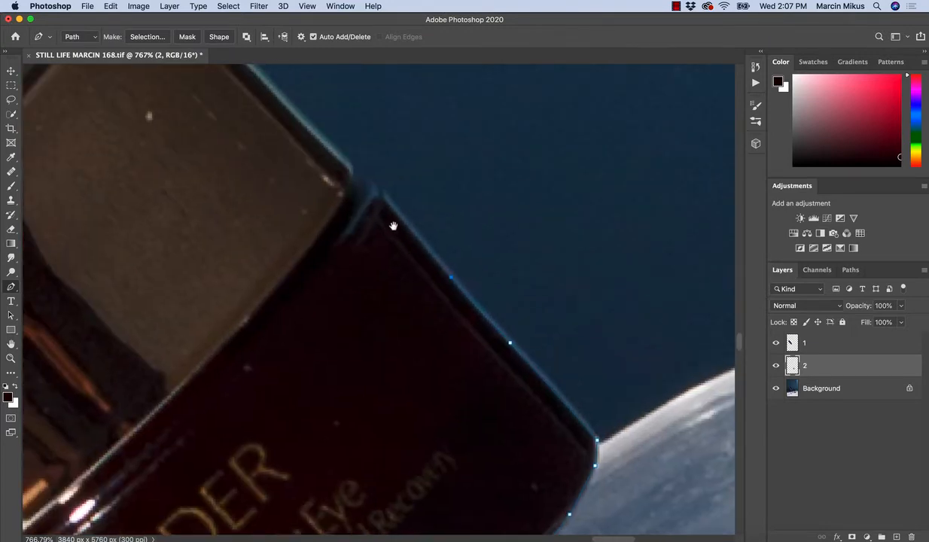
# - Trace the path across the gap between the dark jar's body and lid and up the lid's right edge
pyautogui.click(407, 224)
pyautogui.click(386, 194)
pyautogui.click(372, 182)
pyautogui.click(360, 173)
pyautogui.click(334, 150)
pyautogui.moveTo(311, 137); pyautogui.dragTo(374, 279)
pyautogui.click(324, 215)
pyautogui.moveTo(235, 141); pyautogui.dragTo(300, 255)
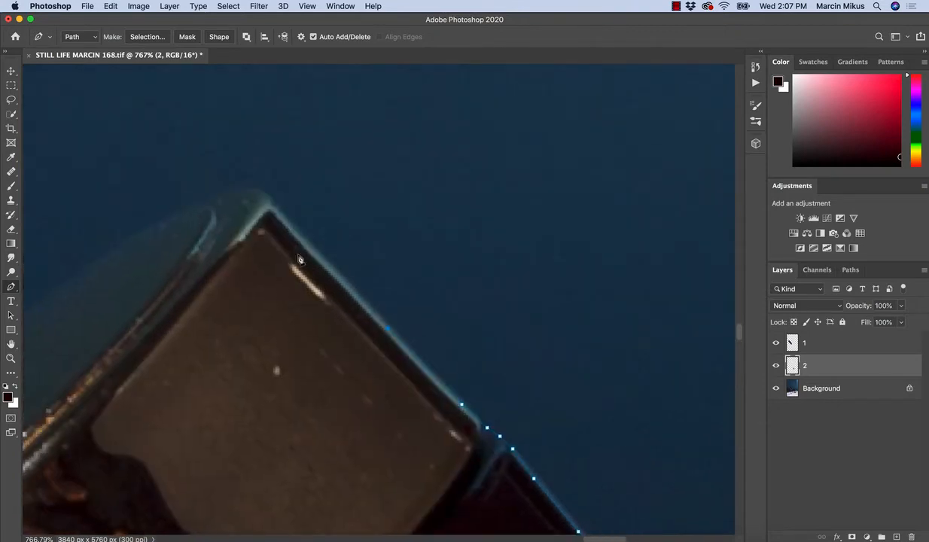
# - Carry the path around the upper corner of the dark jar's lid and onto its top edge
pyautogui.click(263, 192)
pyautogui.click(246, 188)
pyautogui.click(224, 193)
pyautogui.moveTo(142, 259); pyautogui.dragTo(292, 238)
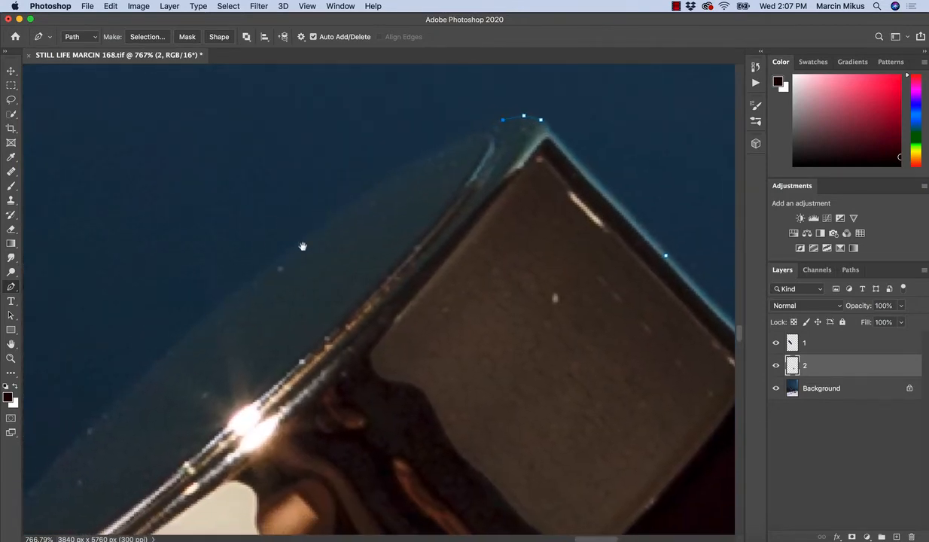
pyautogui.click(420, 159)
pyautogui.click(322, 217)
# - Continue the path loosely outside the lid's dark top through the blue background toward the lid's left corner
pyautogui.click(166, 202)
pyautogui.moveTo(25, 295); pyautogui.dragTo(182, 187)
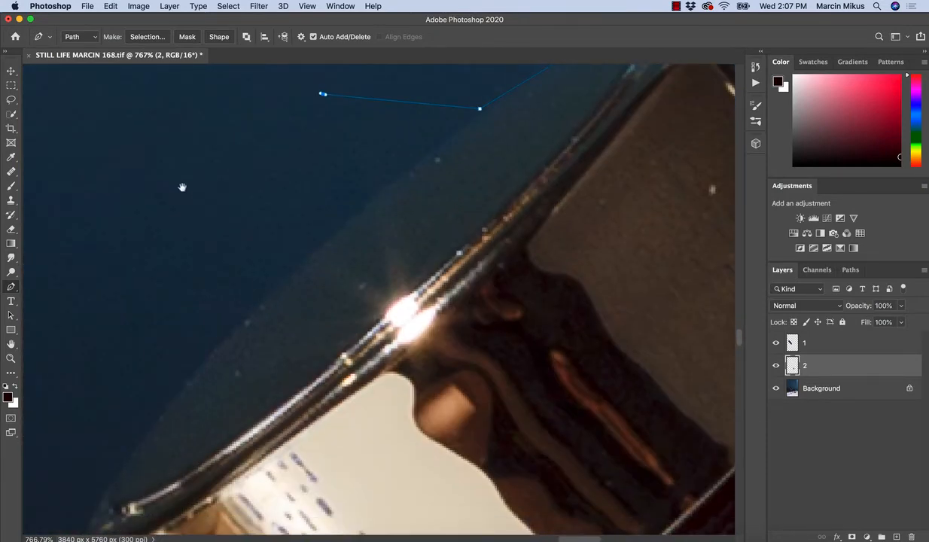
pyautogui.click(170, 185)
pyautogui.click(189, 314)
pyautogui.click(164, 405)
pyautogui.moveTo(145, 444); pyautogui.dragTo(235, 229)
pyautogui.click(219, 236)
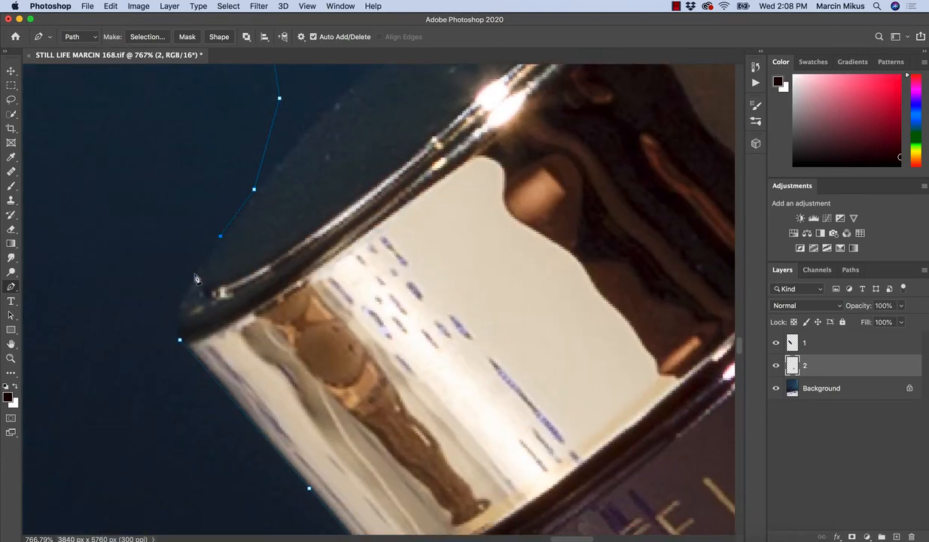
# - Finish the path at the lid's left corner and convert it into a selection of the dark jar
pyautogui.click(195, 274)
pyautogui.click(180, 302)
pyautogui.click(174, 323)
pyautogui.scroll(-5, 270, 379)
pyautogui.rightClick(291, 431)
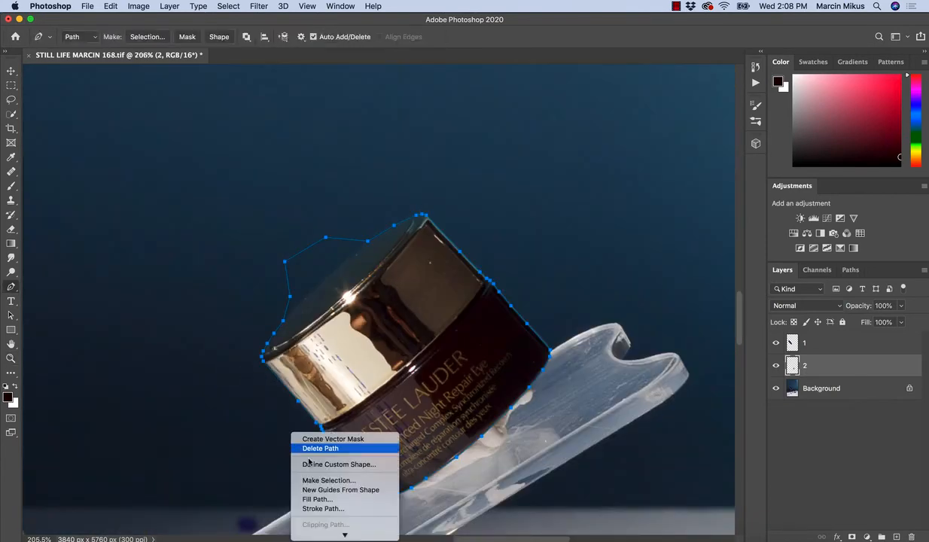
pyautogui.click(343, 483)
pyautogui.click(520, 223)
# - Copy the selected dark jar from the Background layer onto a new layer and name it 3
pyautogui.press('l')
pyautogui.click(823, 388)
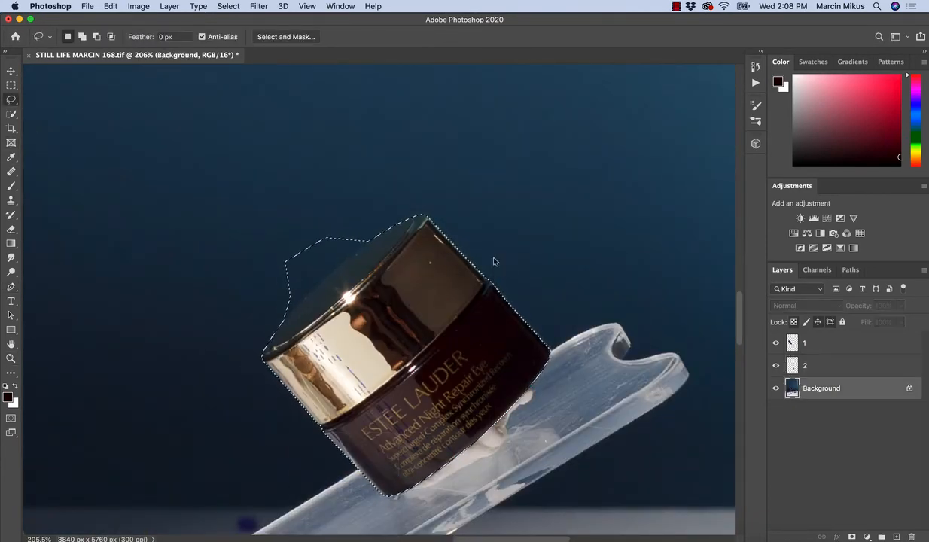
pyautogui.rightClick(494, 259)
pyautogui.click(530, 332)
pyautogui.doubleClick(811, 386)
pyautogui.write('3')
pyautogui.press('Return')
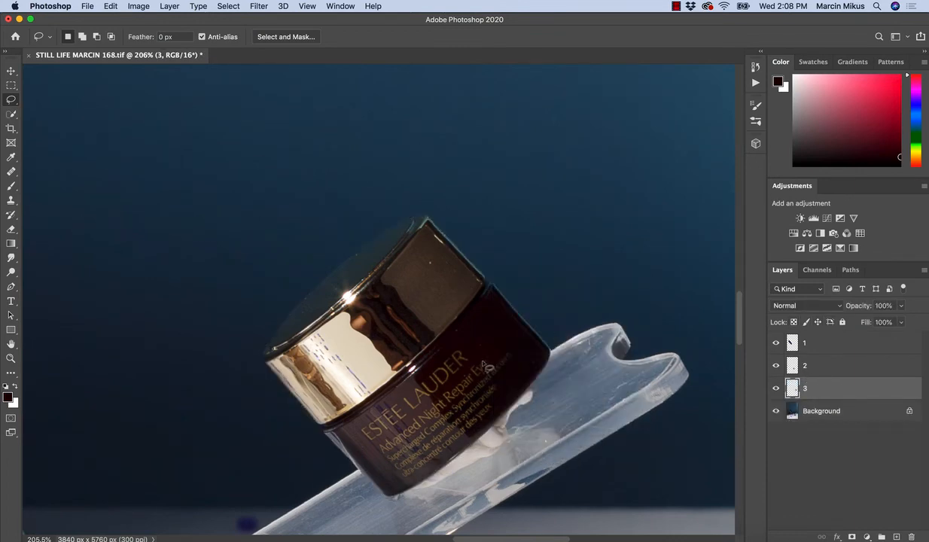
# - Hide the Background layer to inspect the edges of the product cut-outs, especially the blue bottle's, and show it again
pyautogui.press('z')
pyautogui.moveTo(422, 365); pyautogui.dragTo(457, 338)
pyautogui.press('v')
pyautogui.moveTo(393, 316); pyautogui.dragTo(412, 346)
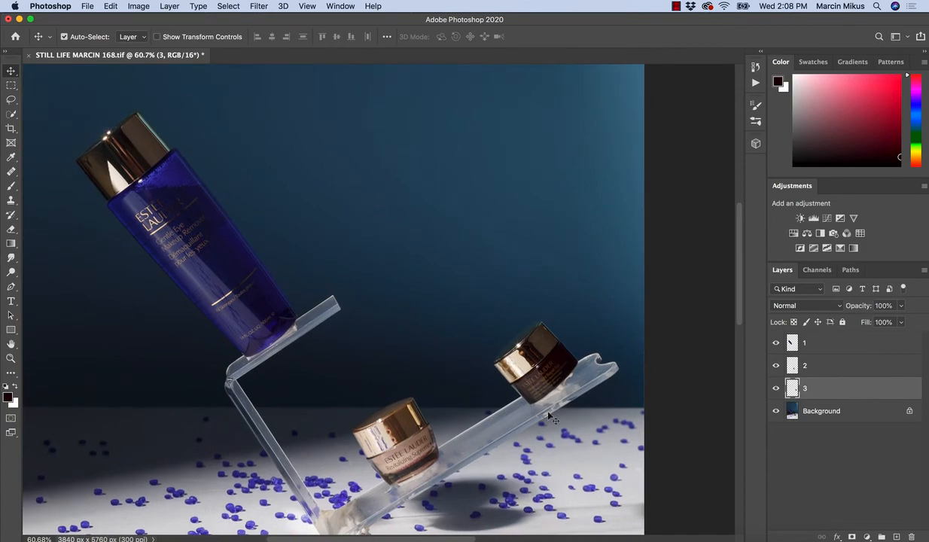
pyautogui.click(777, 411)
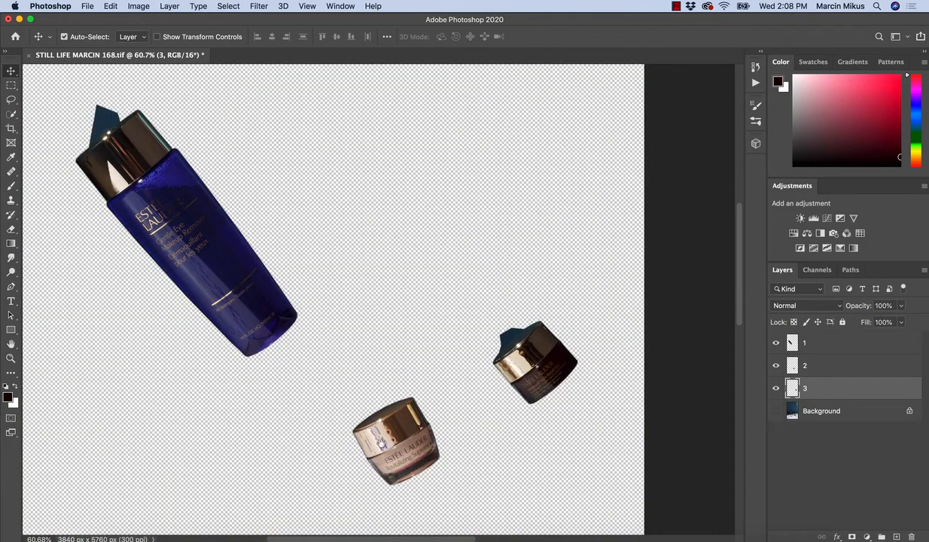
pyautogui.moveTo(371, 440); pyautogui.dragTo(423, 448)
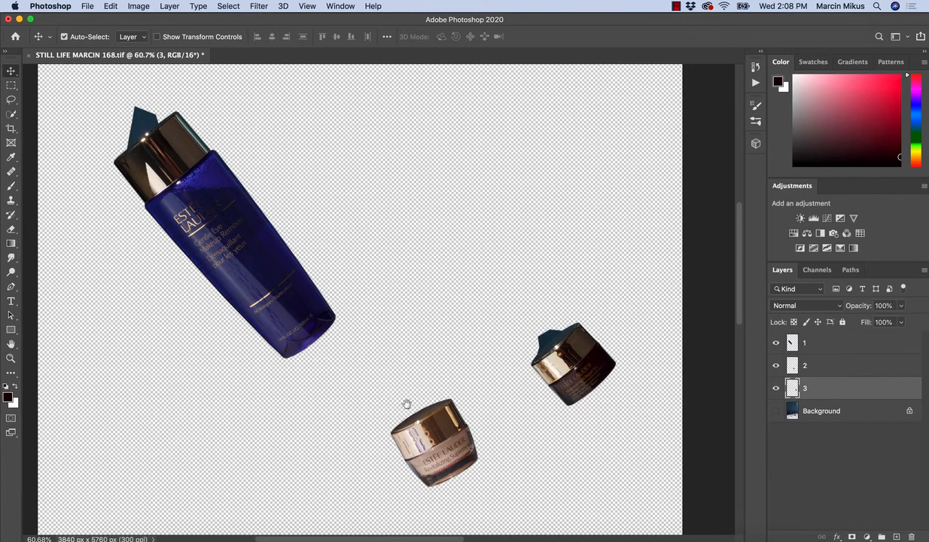
pyautogui.moveTo(128, 113); pyautogui.dragTo(181, 121)
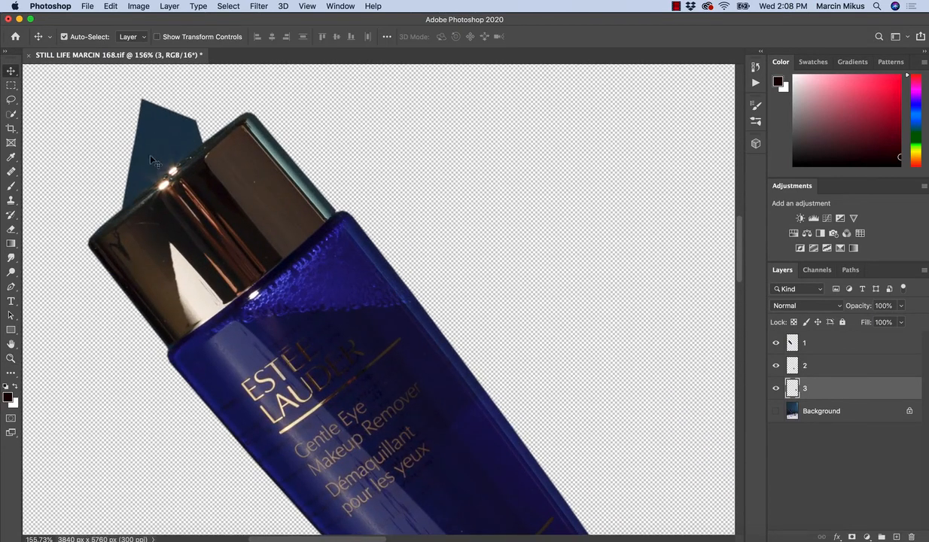
pyautogui.moveTo(150, 155); pyautogui.dragTo(186, 168)
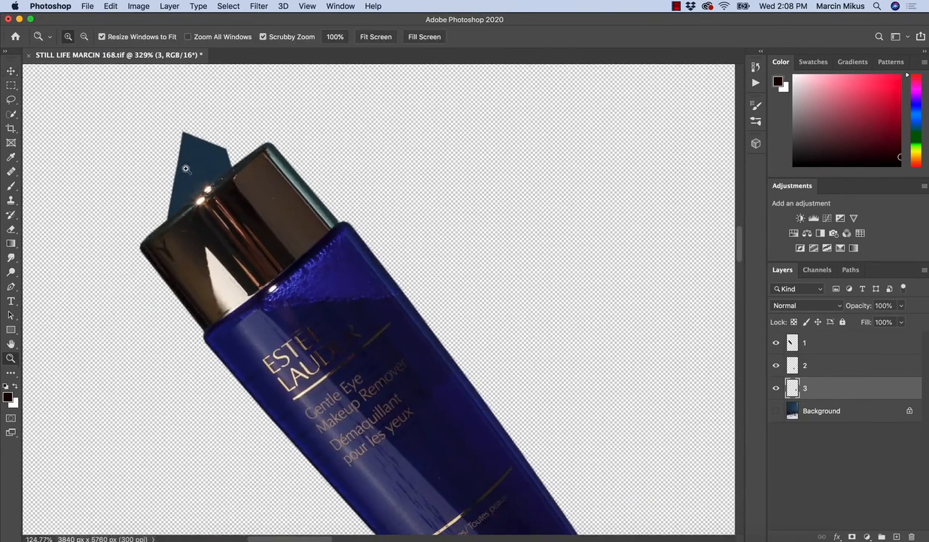
pyautogui.moveTo(324, 269); pyautogui.dragTo(276, 243)
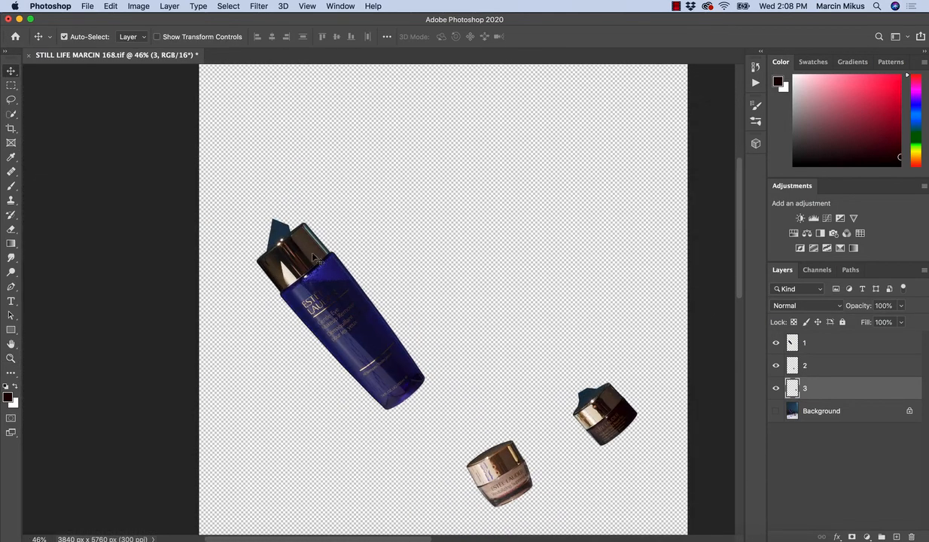
pyautogui.press('z')
pyautogui.moveTo(381, 400); pyautogui.dragTo(414, 381)
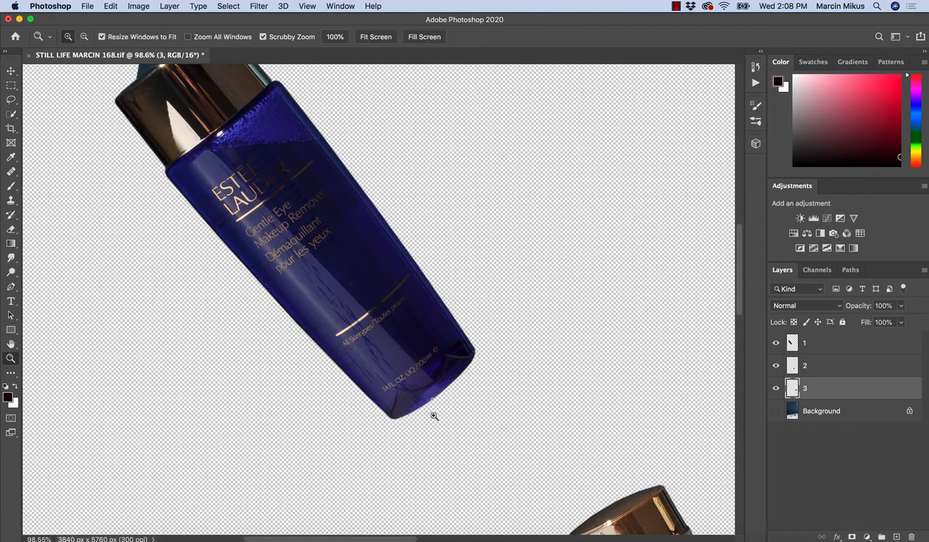
pyautogui.moveTo(433, 414); pyautogui.dragTo(401, 415)
pyautogui.click(777, 411)
pyautogui.moveTo(588, 429); pyautogui.dragTo(501, 417)
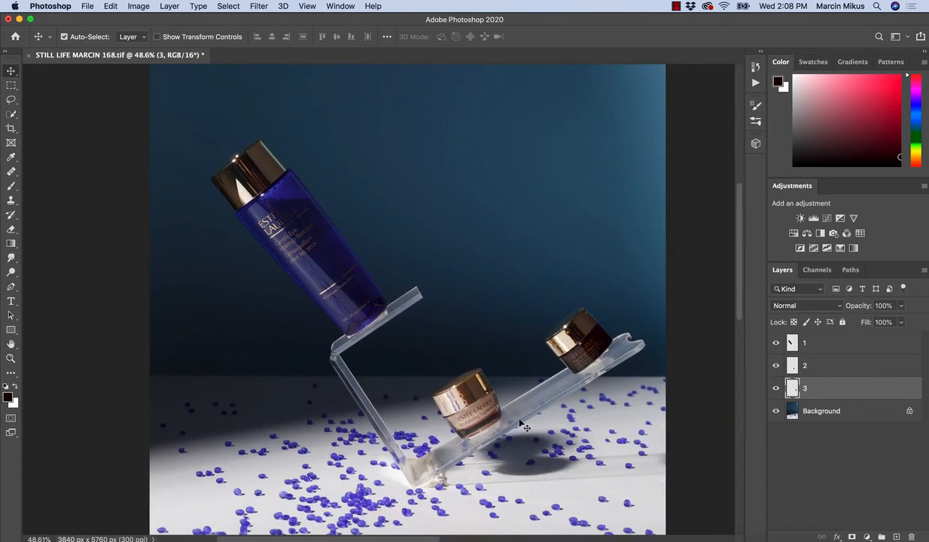
# - Compare the three cut-outs with the Background layer hidden and visible, and view the whole composition
pyautogui.press('z')
pyautogui.moveTo(508, 427); pyautogui.dragTo(497, 408)
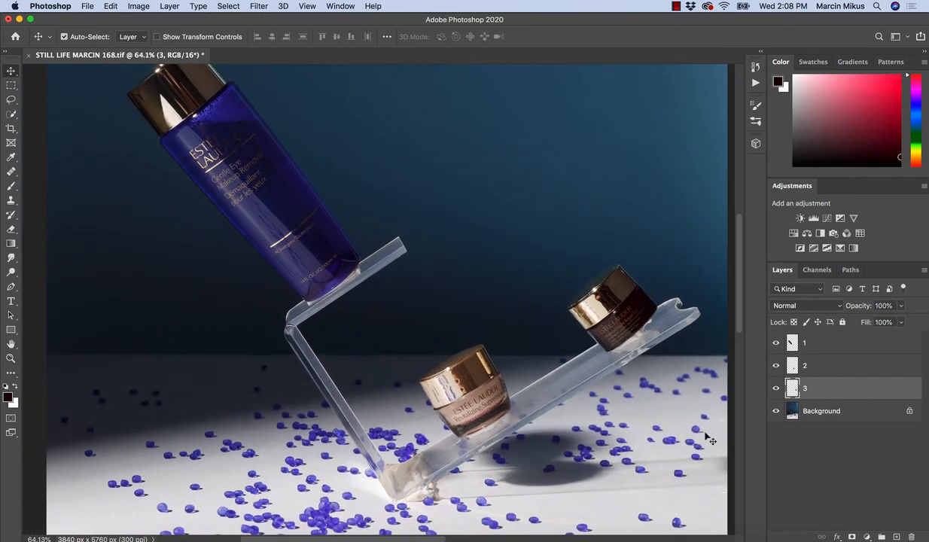
pyautogui.click(777, 411)
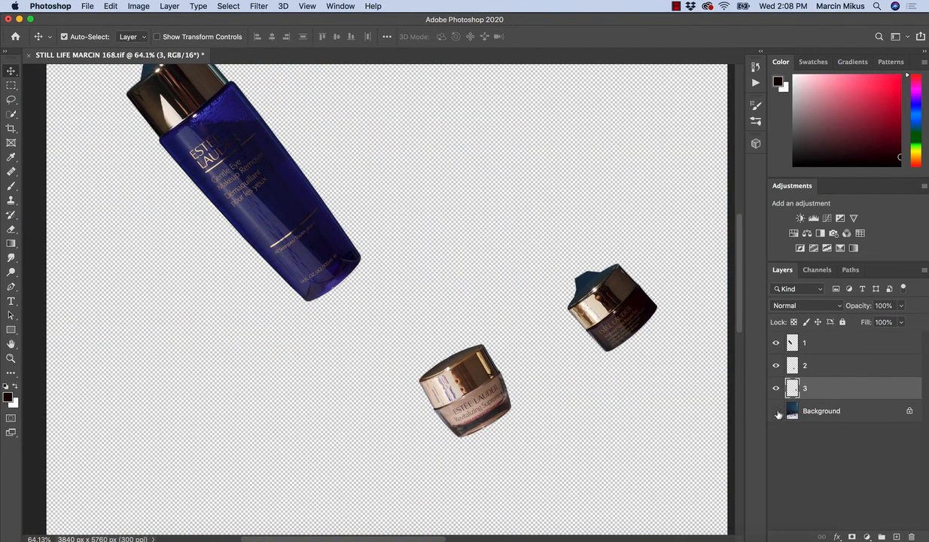
pyautogui.click(777, 411)
pyautogui.press('z')
pyautogui.scroll(-2, 503, 409)
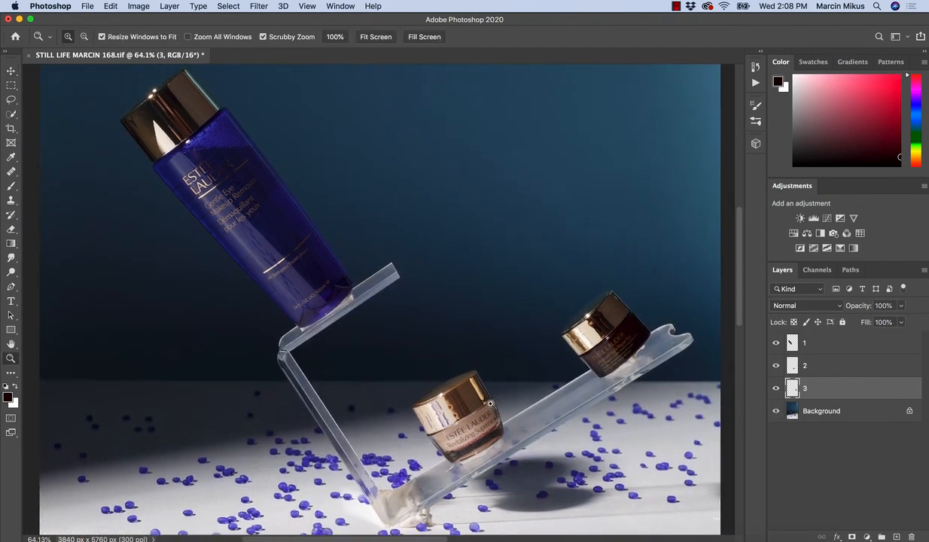
pyautogui.moveTo(502, 432); pyautogui.dragTo(455, 411)
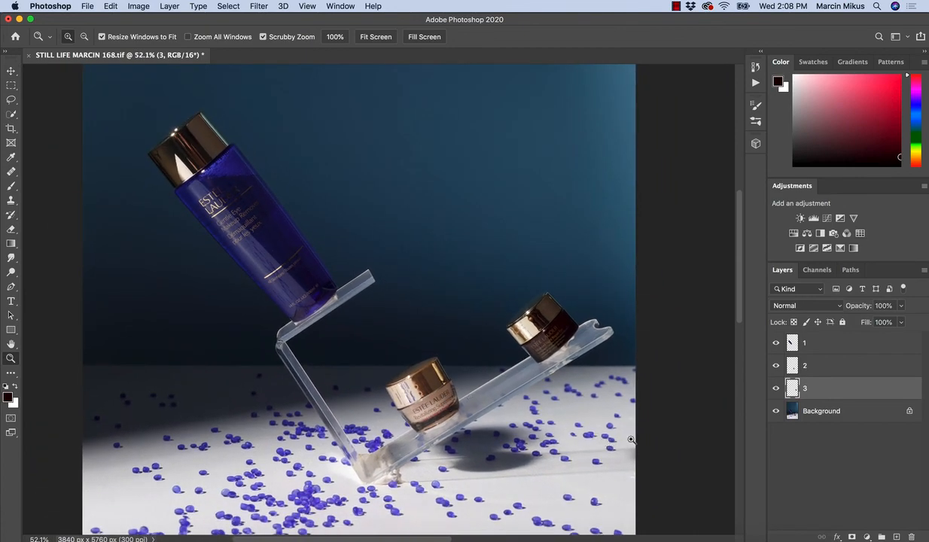